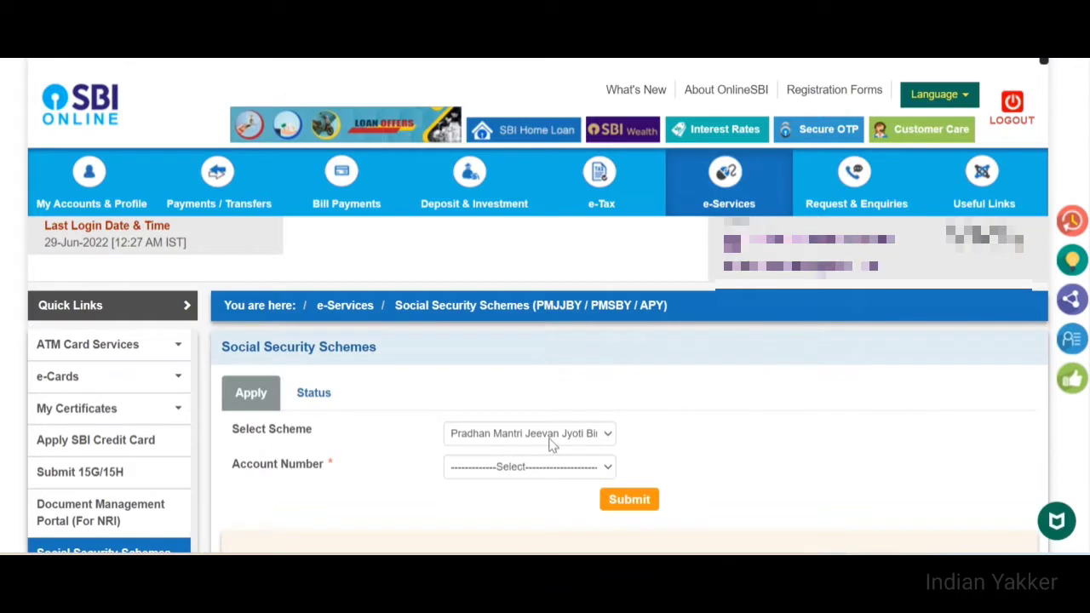
# Select the Atal Pension Yojana (APY) scheme and the enrolling account, and submit
pyautogui.click(540, 444)
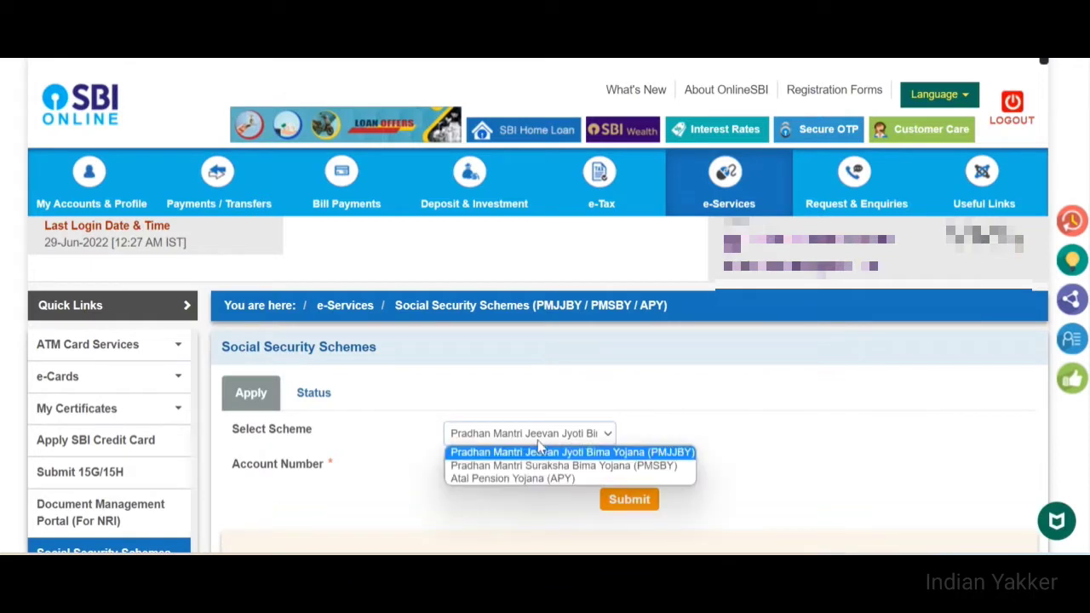
pyautogui.click(503, 479)
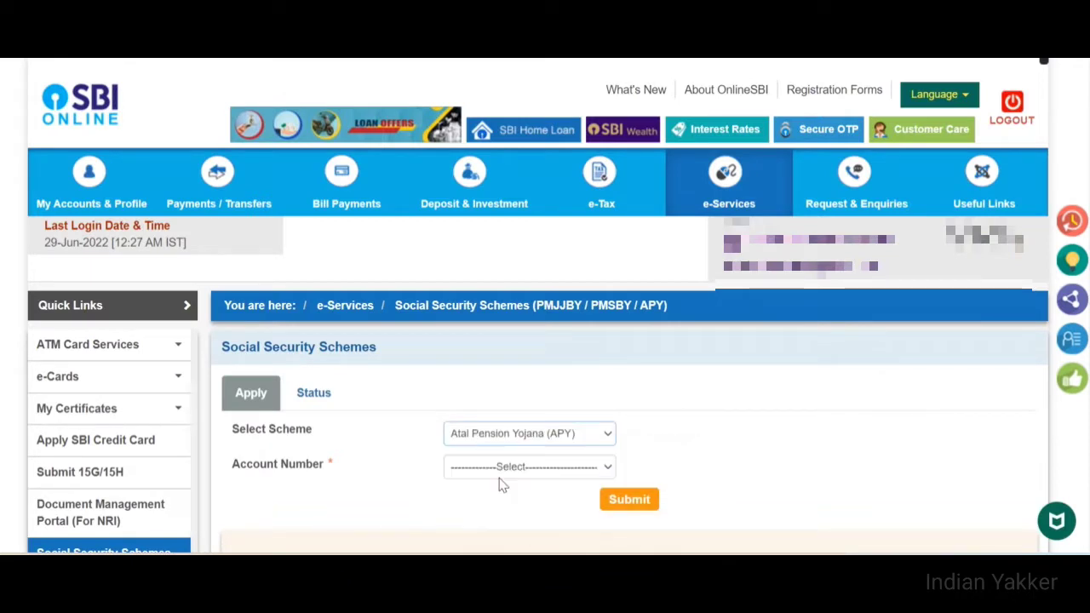
pyautogui.click(515, 471)
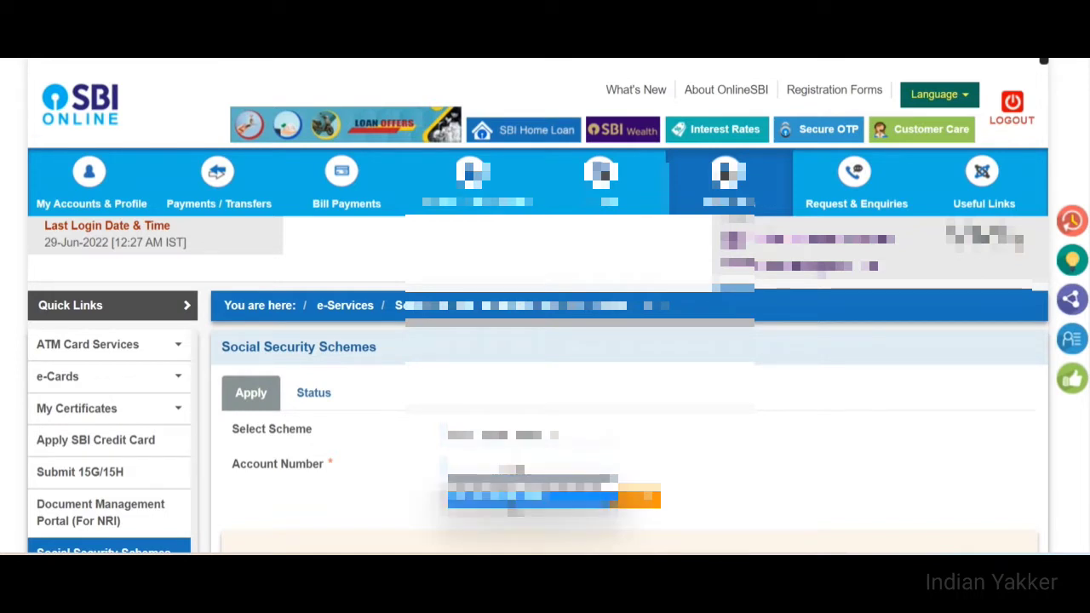
pyautogui.click(513, 500)
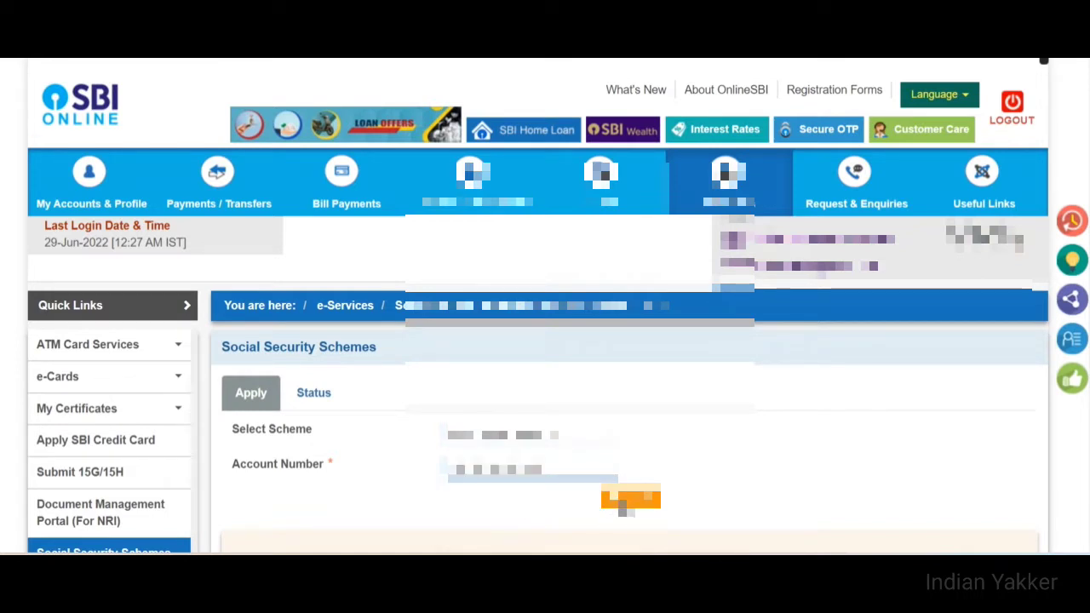
pyautogui.click(630, 499)
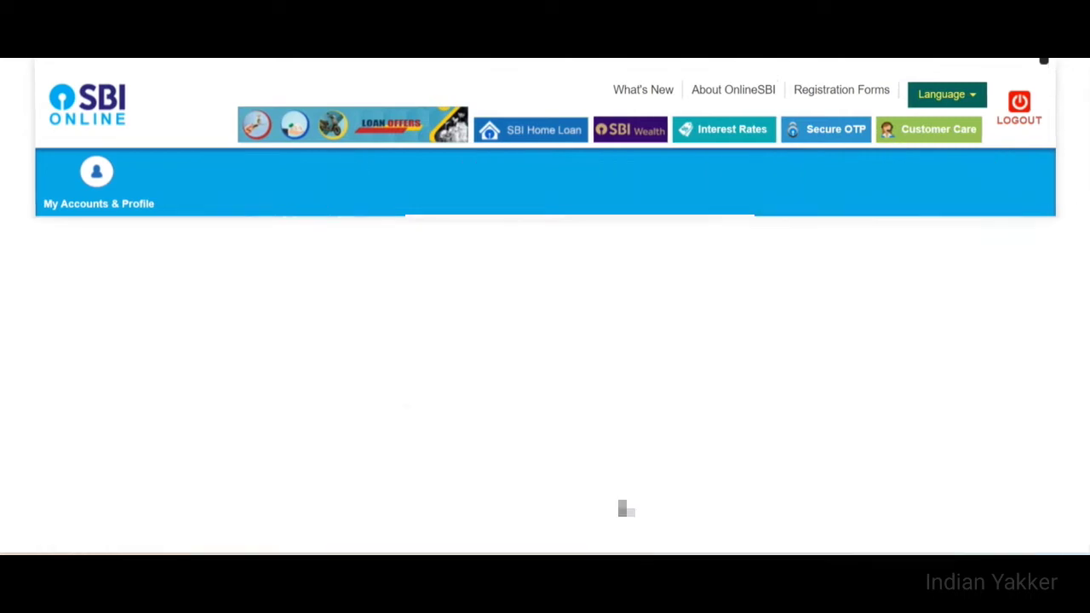
# Choose the customer's CIF number for the application
pyautogui.scroll(-1, 621, 506)
pyautogui.scroll(-3, 630, 341)
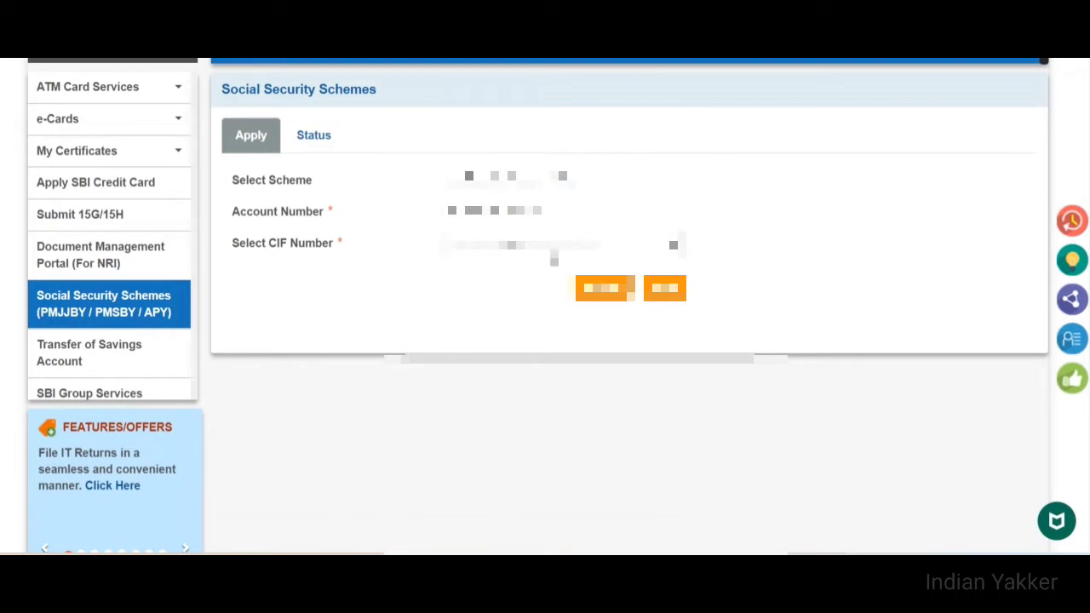
pyautogui.click(561, 244)
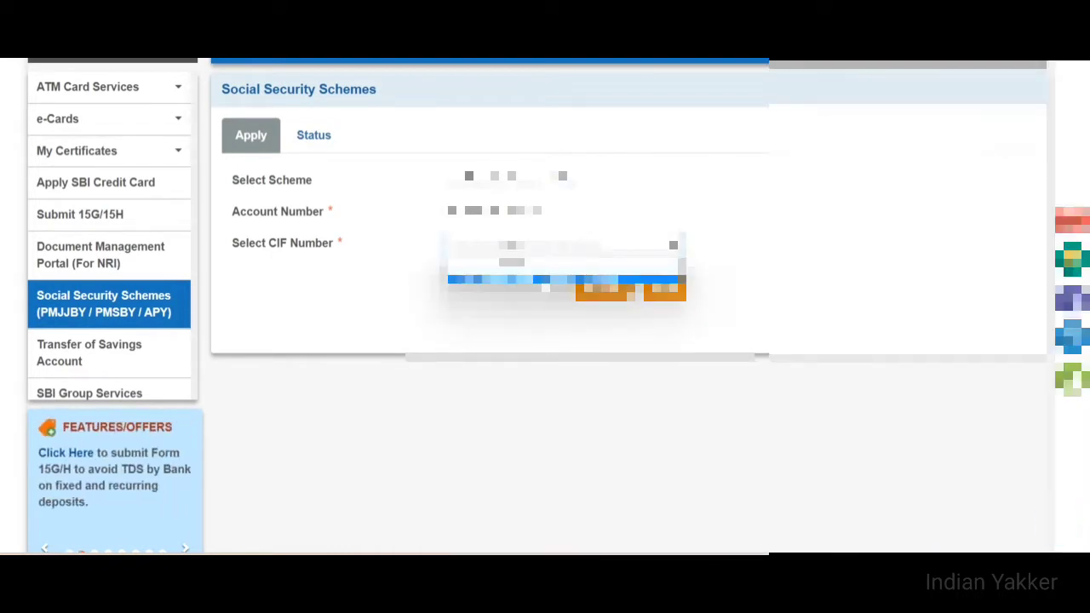
pyautogui.click(562, 280)
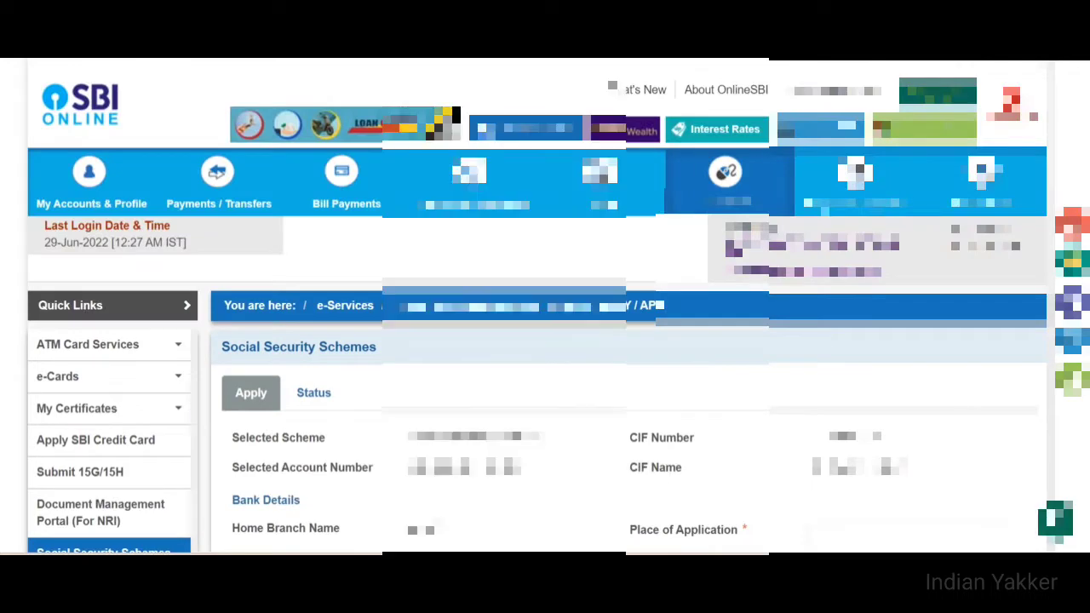
# Answer the 'Whether beneficiary of other social security schemes' question on the APY form
pyautogui.scroll(-4, 536, 306)
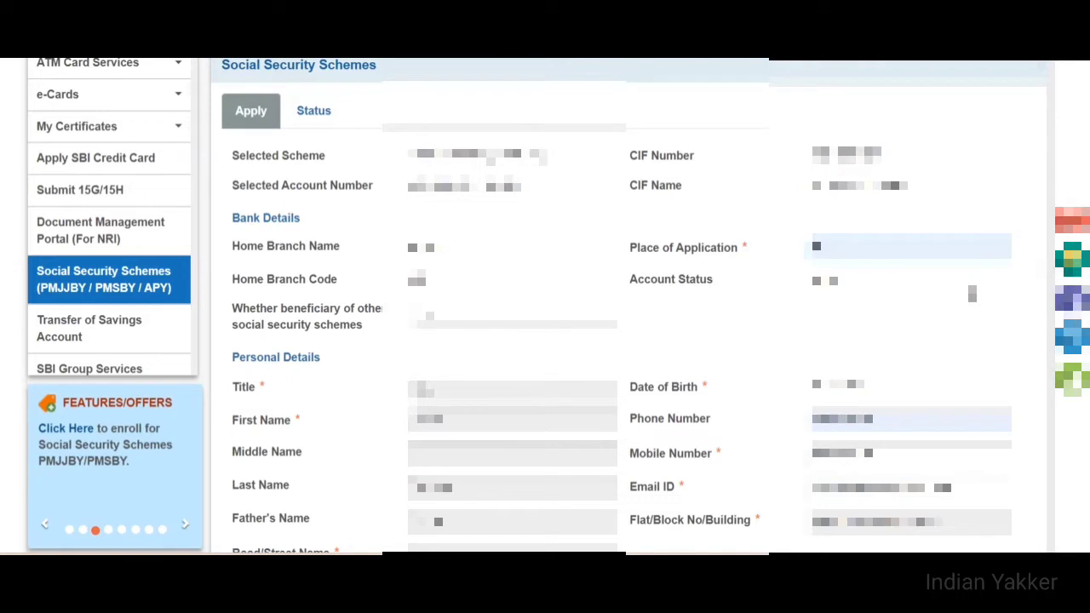
pyautogui.scroll(-3, 545, 307)
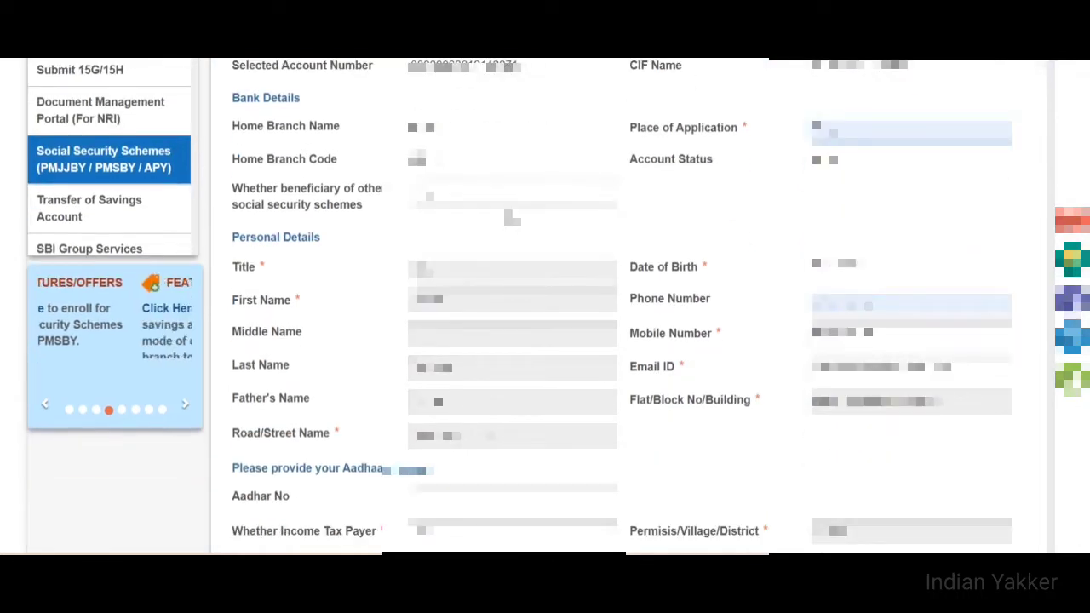
pyautogui.click(515, 197)
pyautogui.click(516, 211)
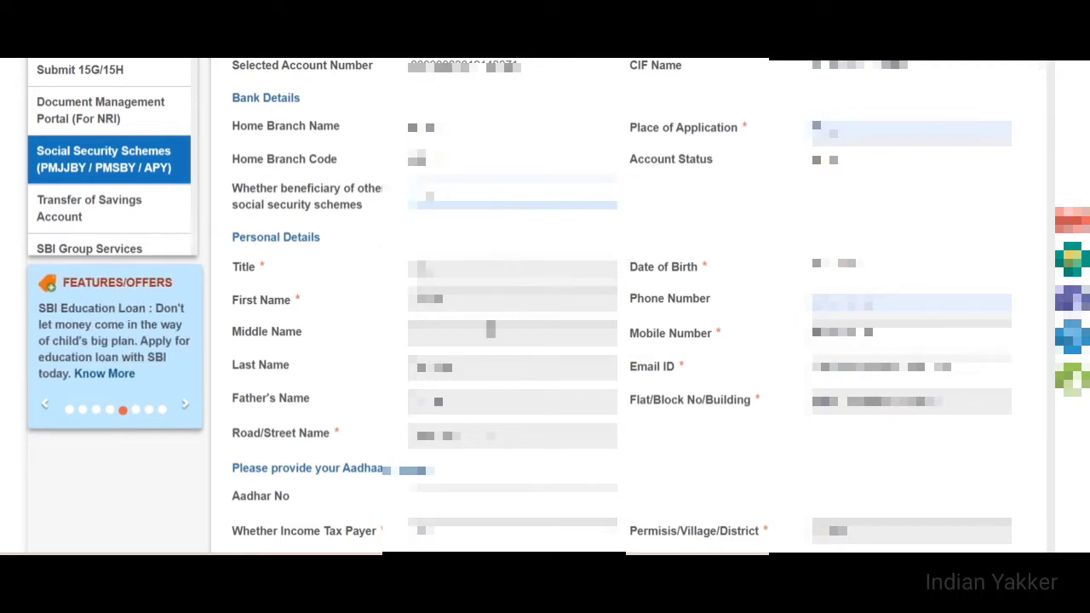
pyautogui.click(490, 269)
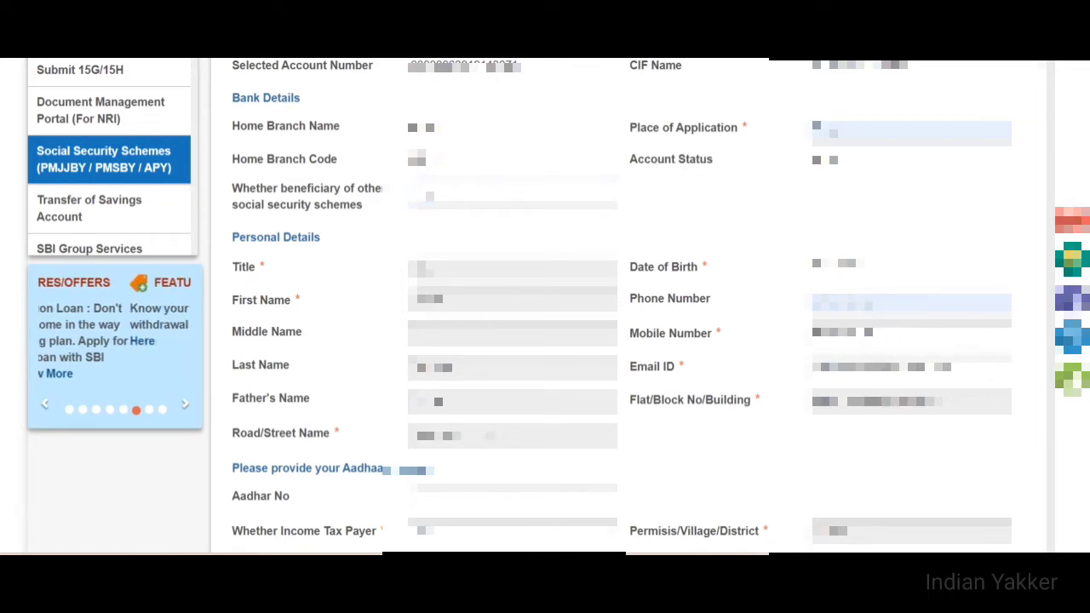
pyautogui.scroll(-3, 676, 331)
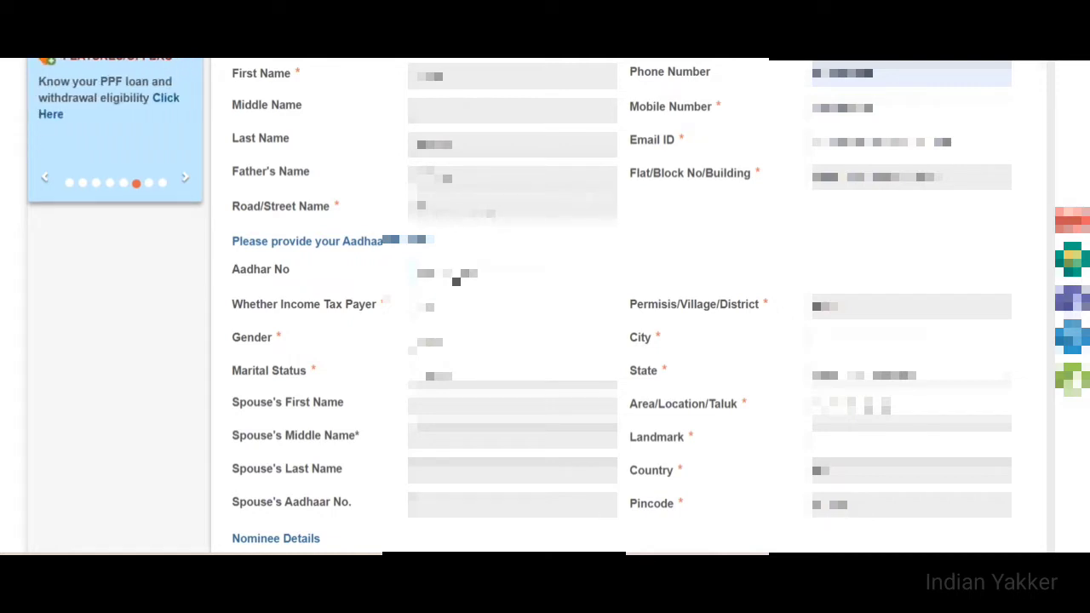
# Finish the applicant's Aadhaar number and answer the income tax payer question, acknowledging the alert
pyautogui.write('1')
pyautogui.click(498, 324)
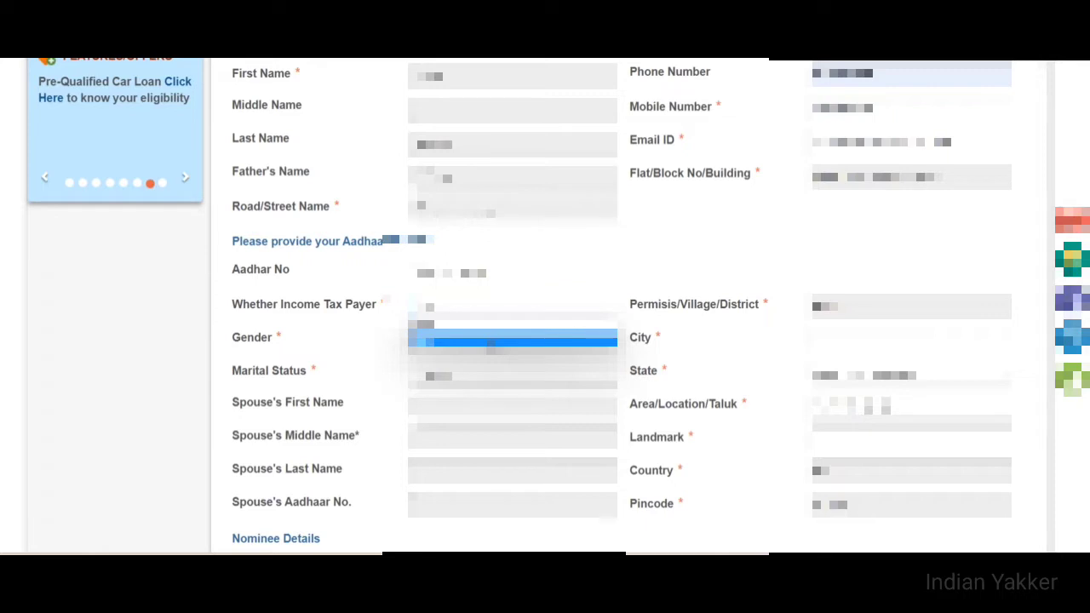
pyautogui.click(490, 343)
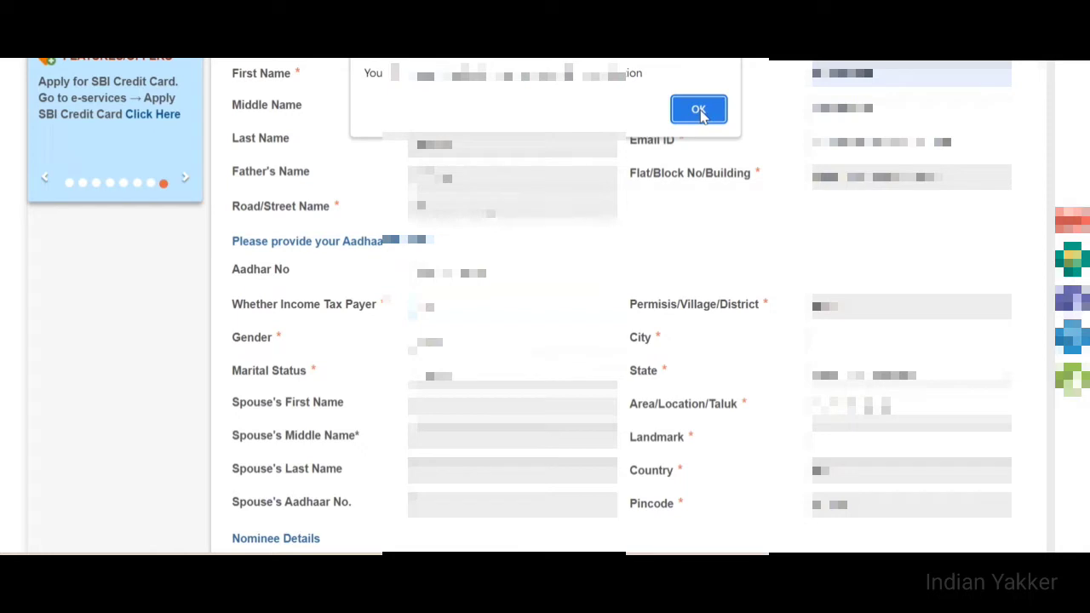
pyautogui.click(698, 111)
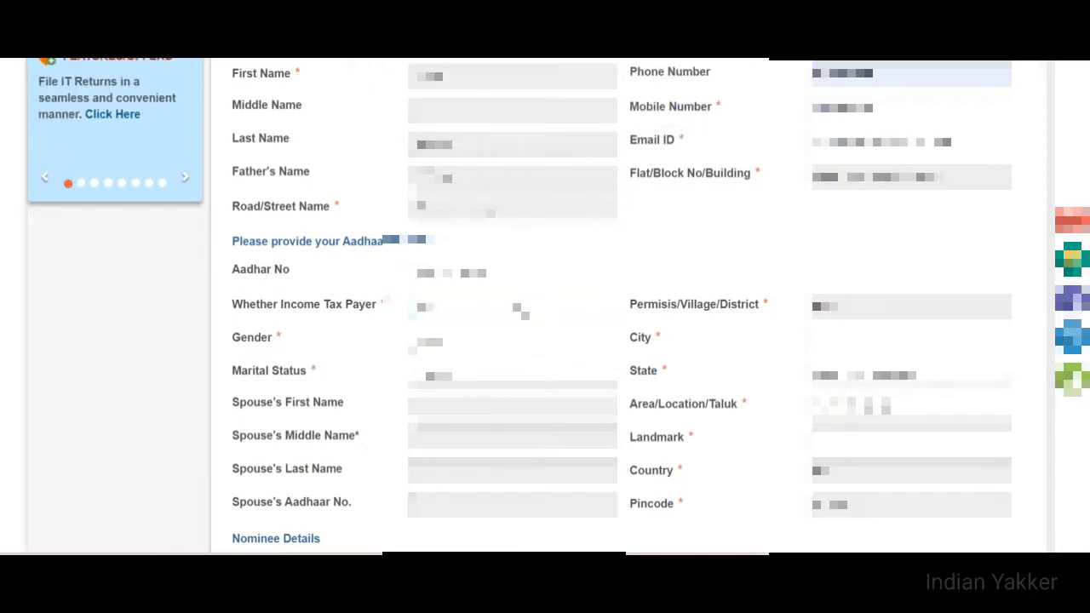
# Set the applicant's gender and marital status, re-answering the income tax payer question
pyautogui.click(511, 341)
pyautogui.click(510, 341)
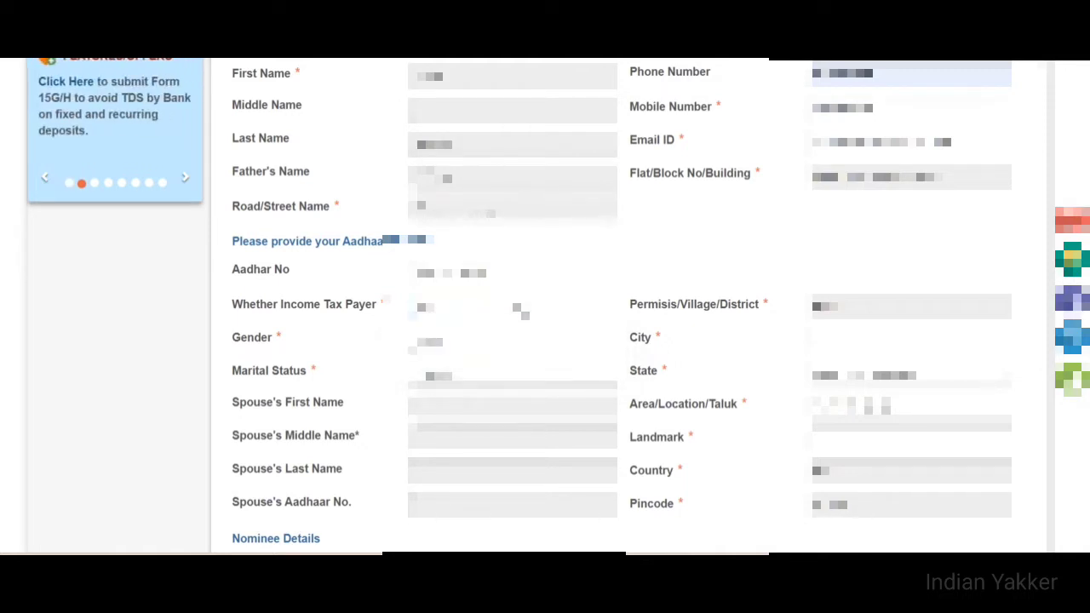
pyautogui.click(519, 314)
pyautogui.click(506, 345)
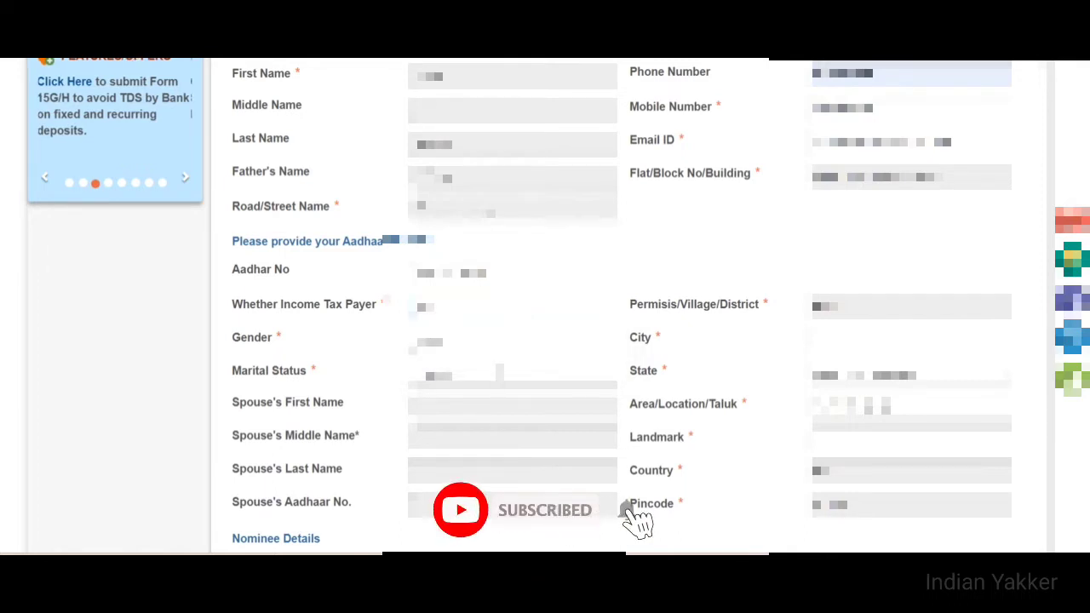
pyautogui.click(510, 375)
pyautogui.click(473, 419)
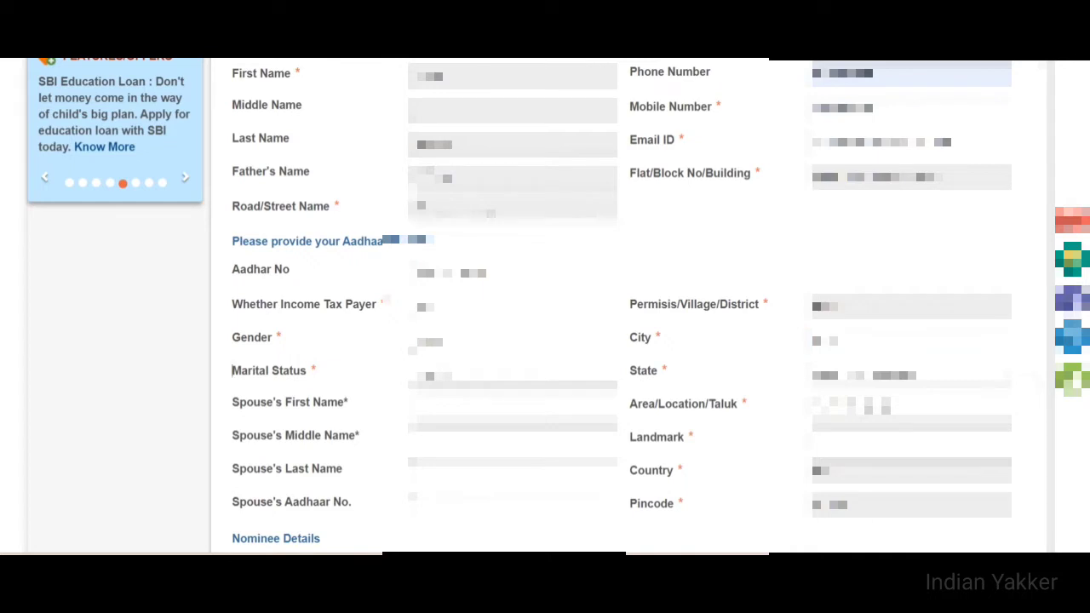
# Enter the address landmark on the APY form
pyautogui.scroll(-3, 545, 307)
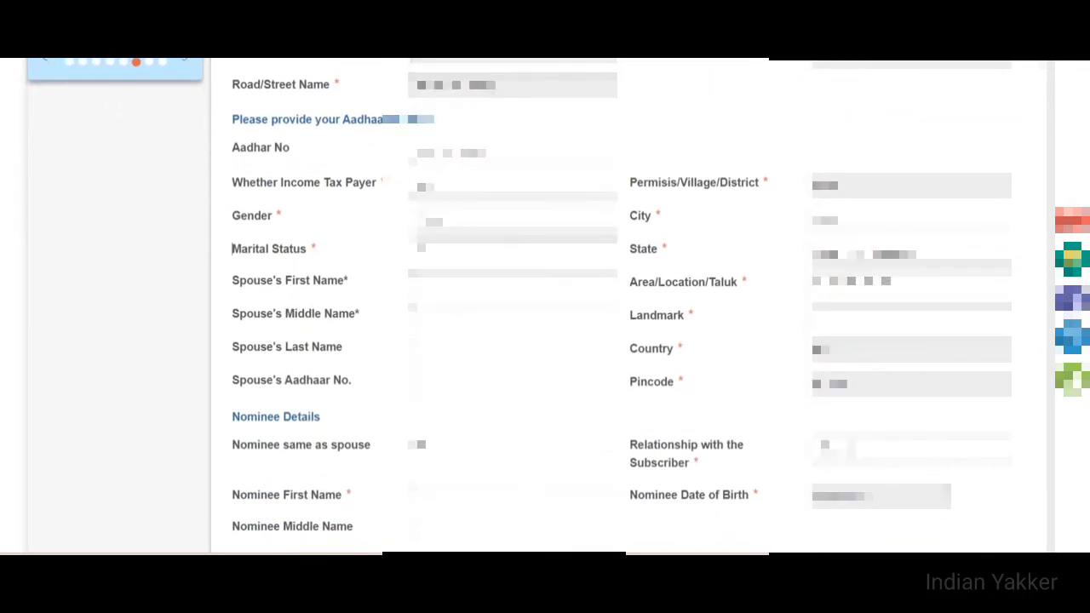
pyautogui.click(869, 324)
pyautogui.write('Near Templ')
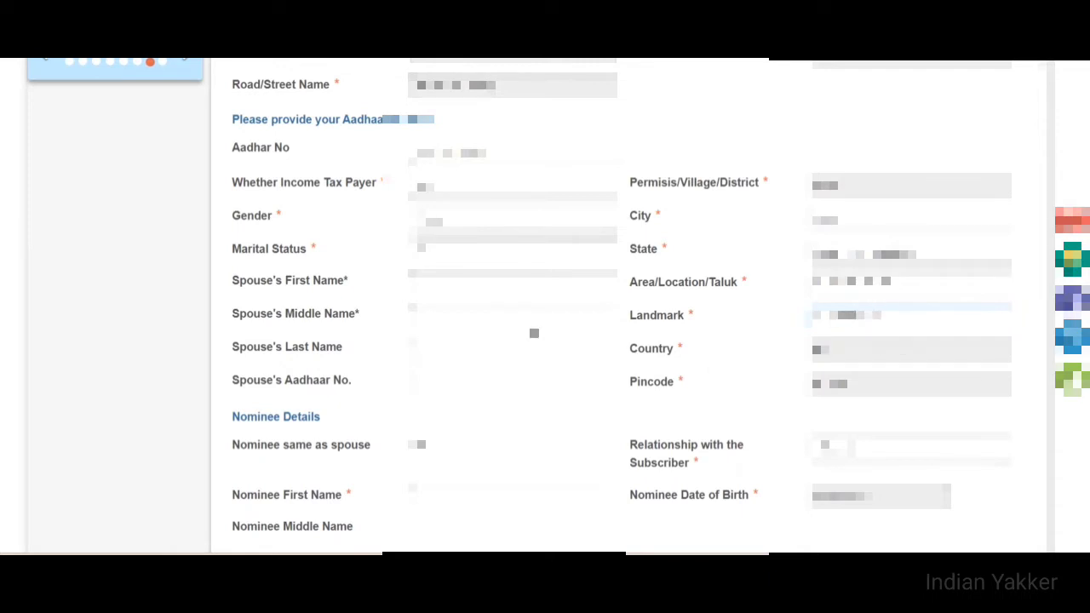
# Enter the spouse's first name, last name and Aadhaar number
pyautogui.click(412, 272)
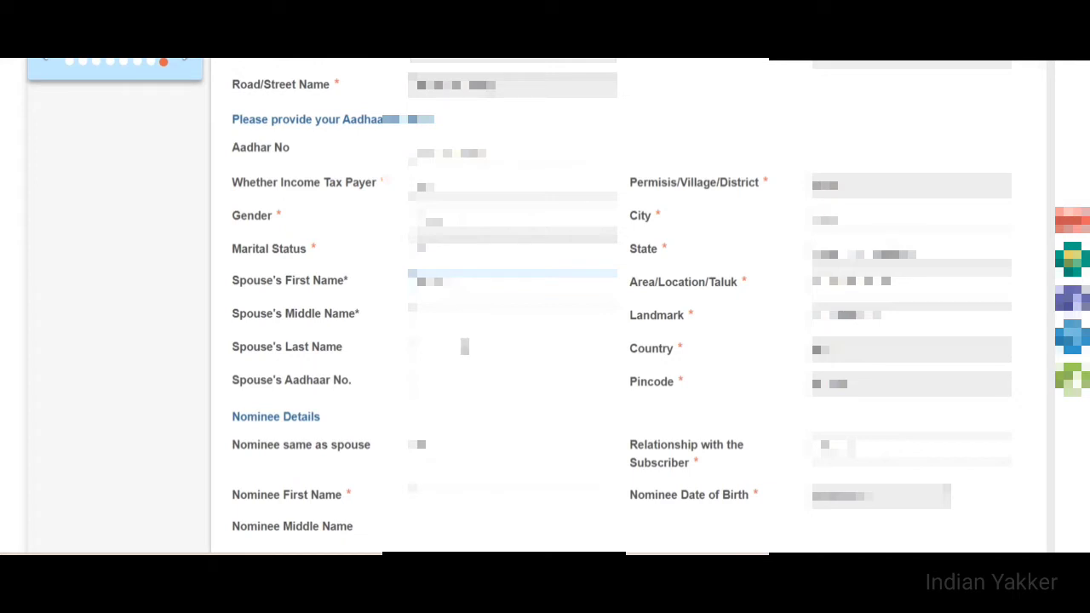
pyautogui.click(455, 350)
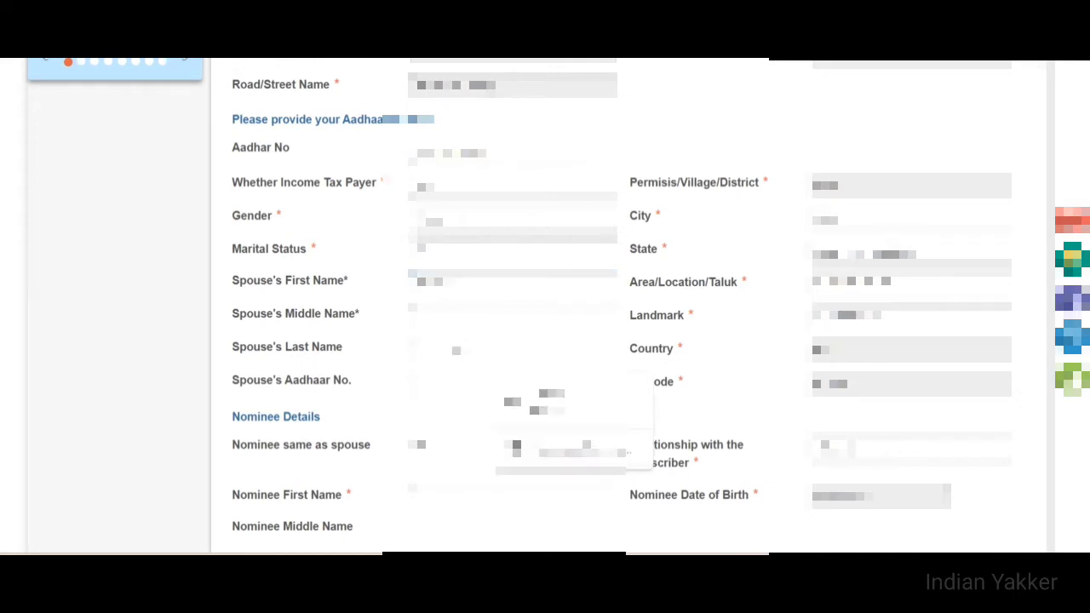
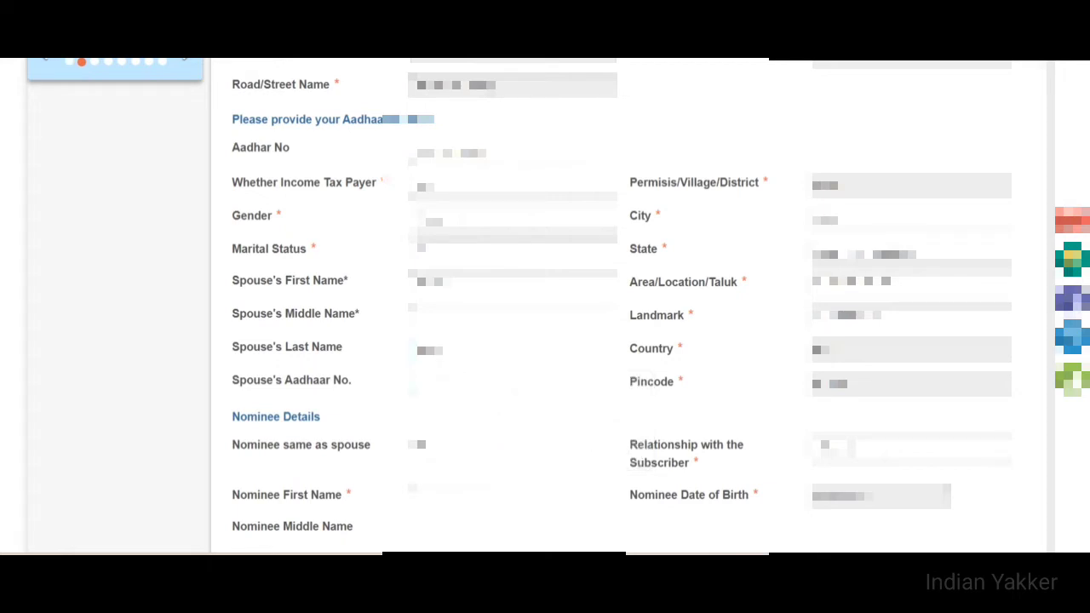
pyautogui.write('1234567')
pyautogui.write('12')
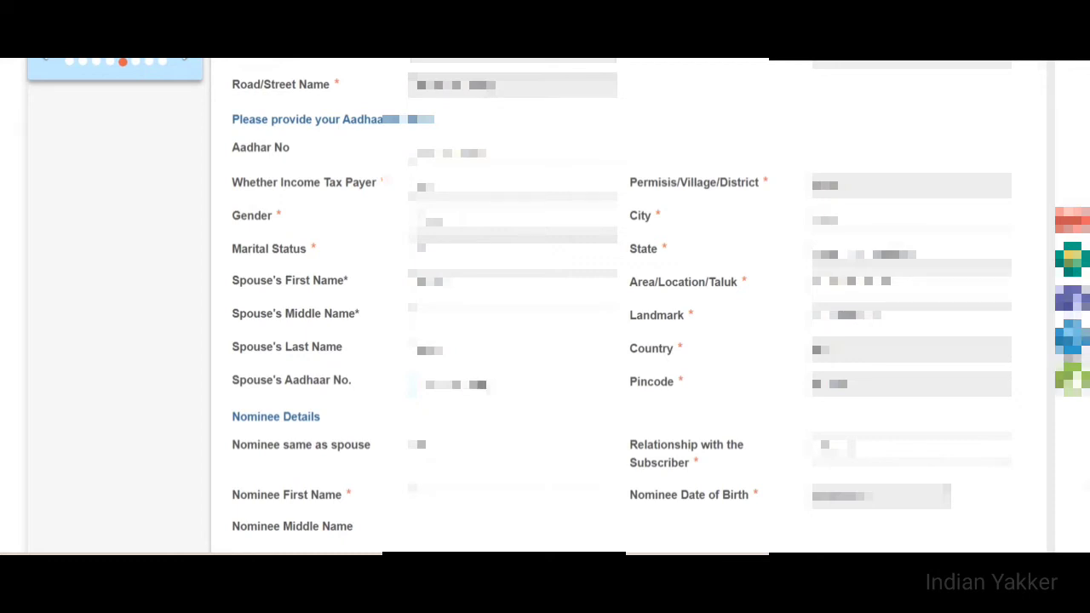
# Mark the nominee as same as spouse and set the nominee's relationship to the subscriber
pyautogui.scroll(-1, 545, 307)
pyautogui.scroll(2, 545, 307)
pyautogui.scroll(-2, 545, 306)
pyautogui.scroll(-2, 544, 306)
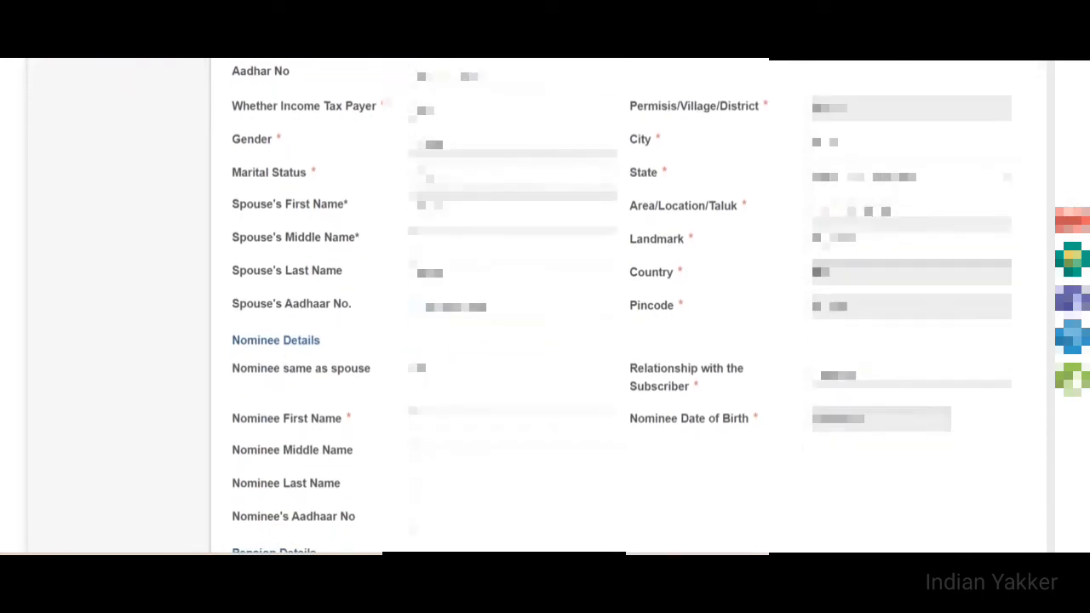
pyautogui.scroll(-1, 544, 306)
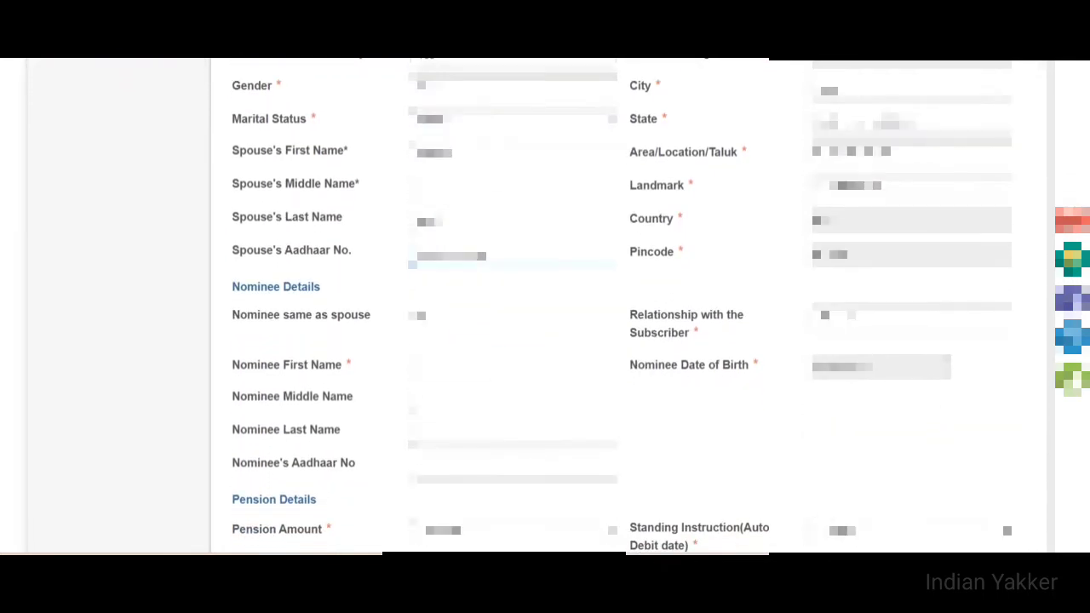
pyautogui.click(417, 315)
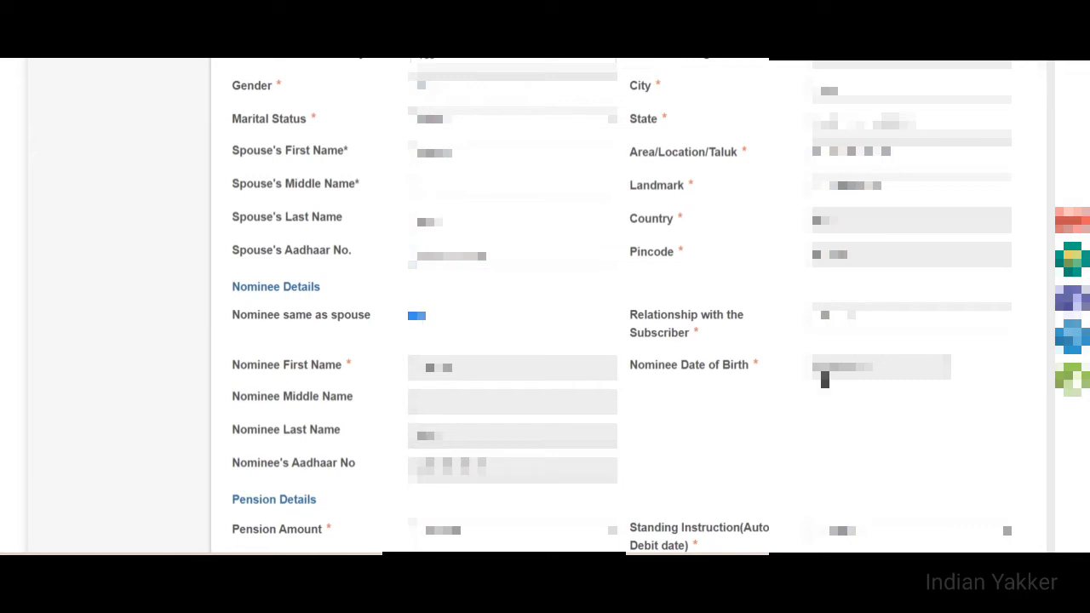
pyautogui.click(944, 317)
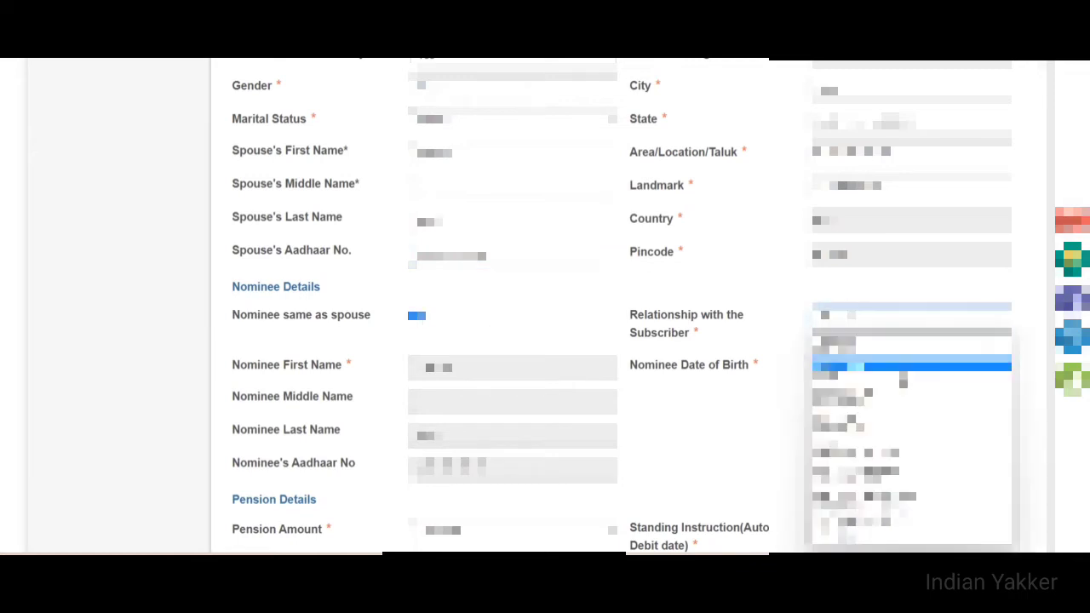
pyautogui.click(868, 444)
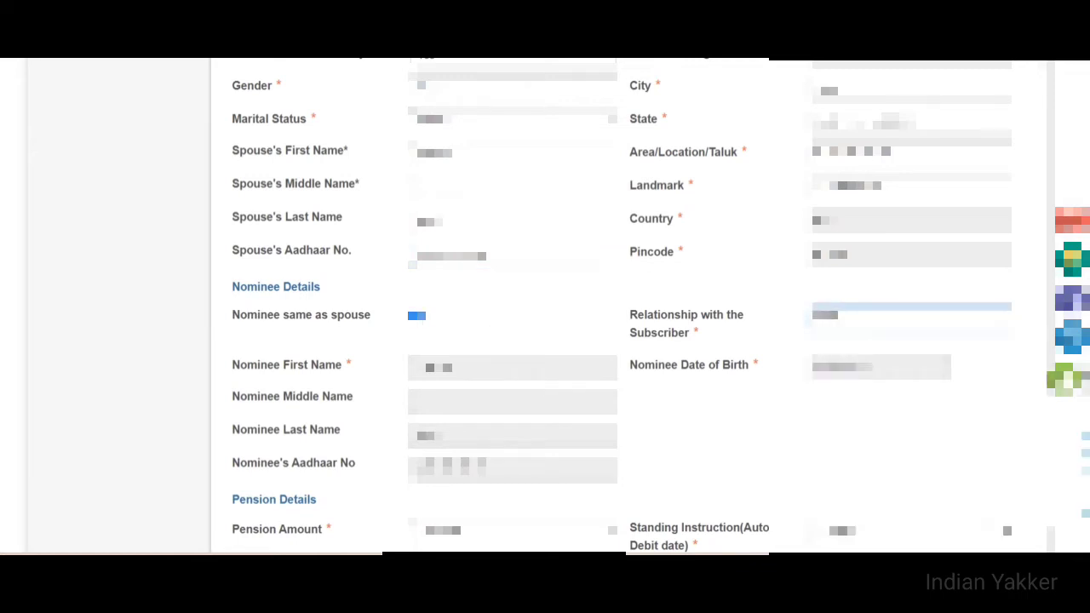
pyautogui.scroll(-3, 545, 306)
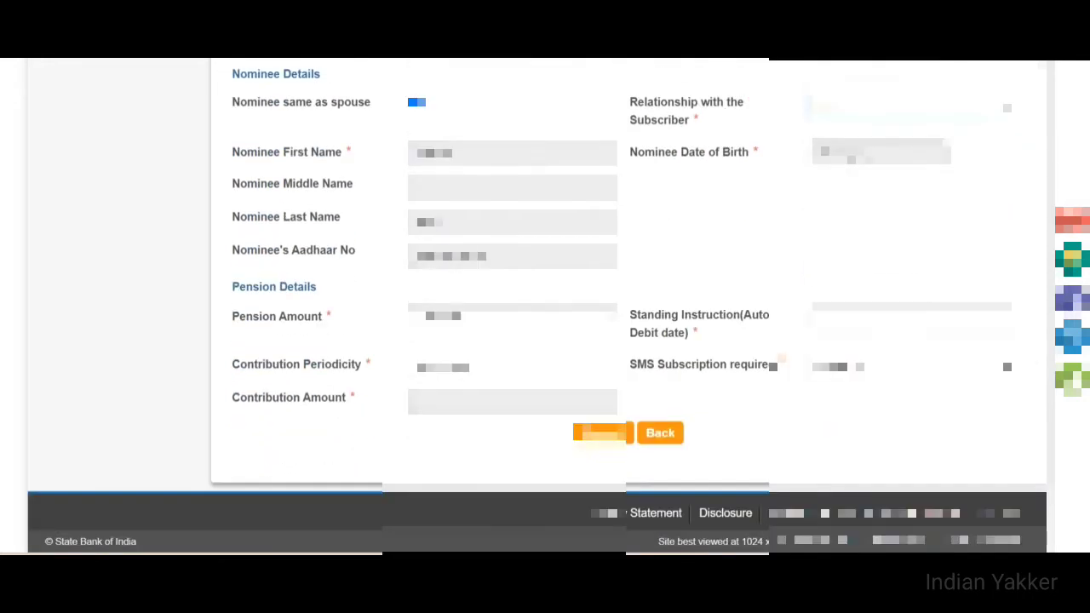
# Set the guaranteed pension amount to 5,000.00 and choose the auto-debit date
pyautogui.click(511, 316)
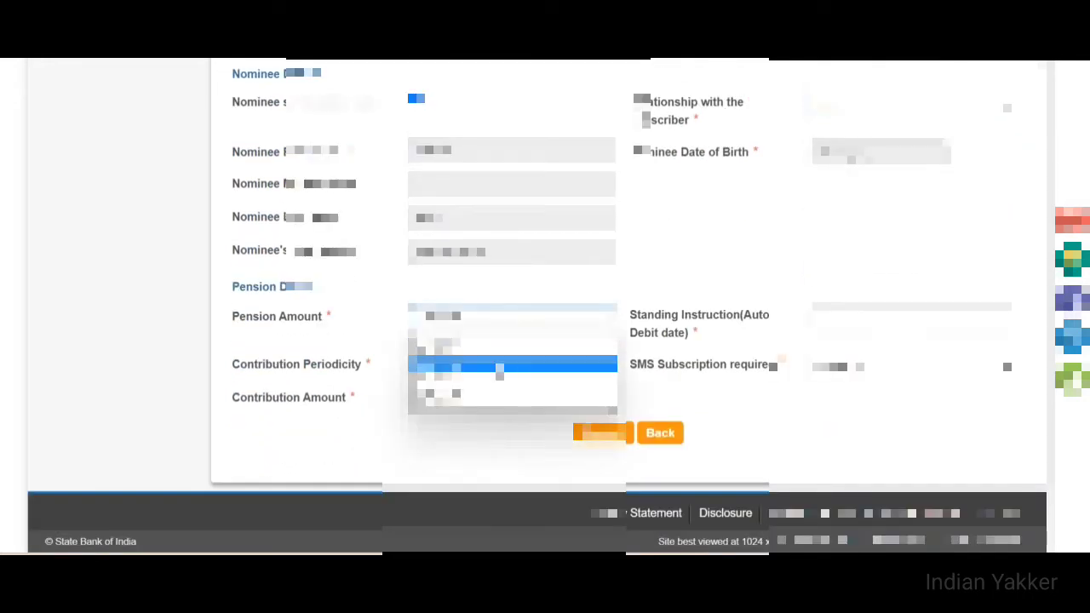
pyautogui.click(511, 402)
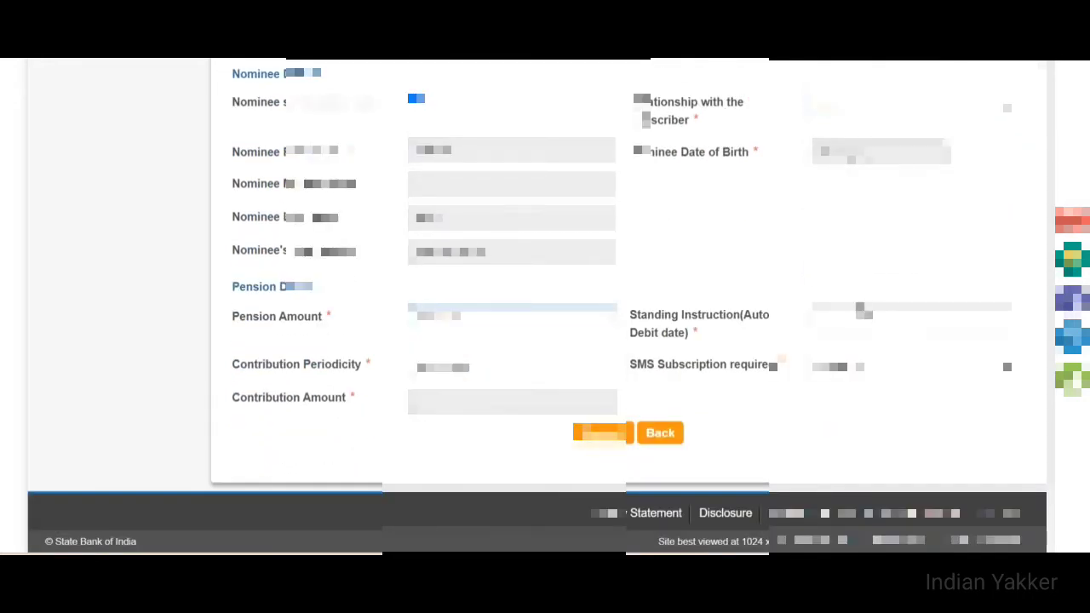
pyautogui.click(867, 322)
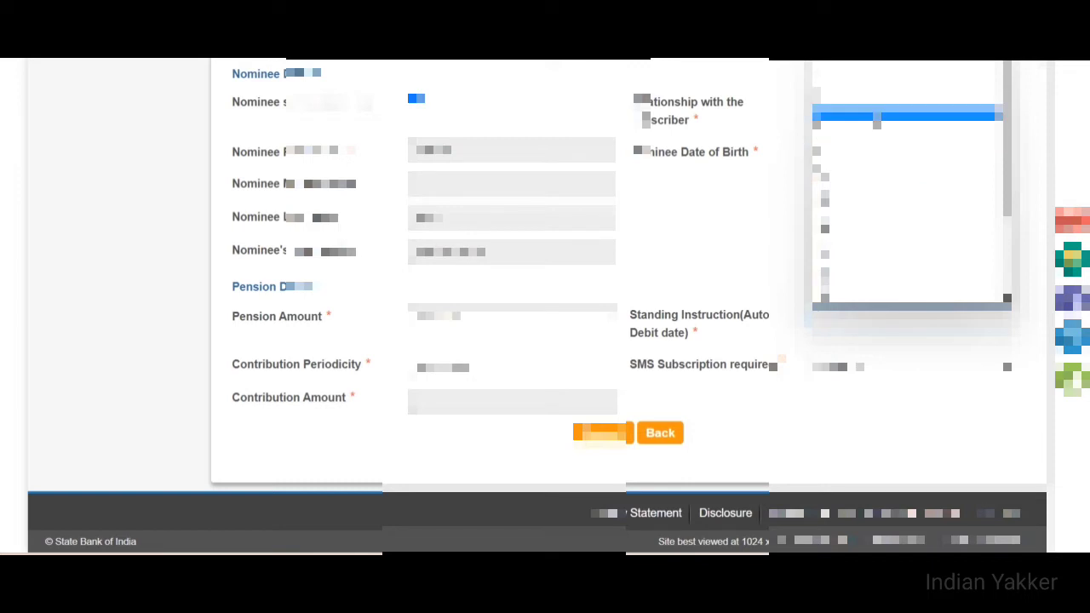
pyautogui.click(876, 117)
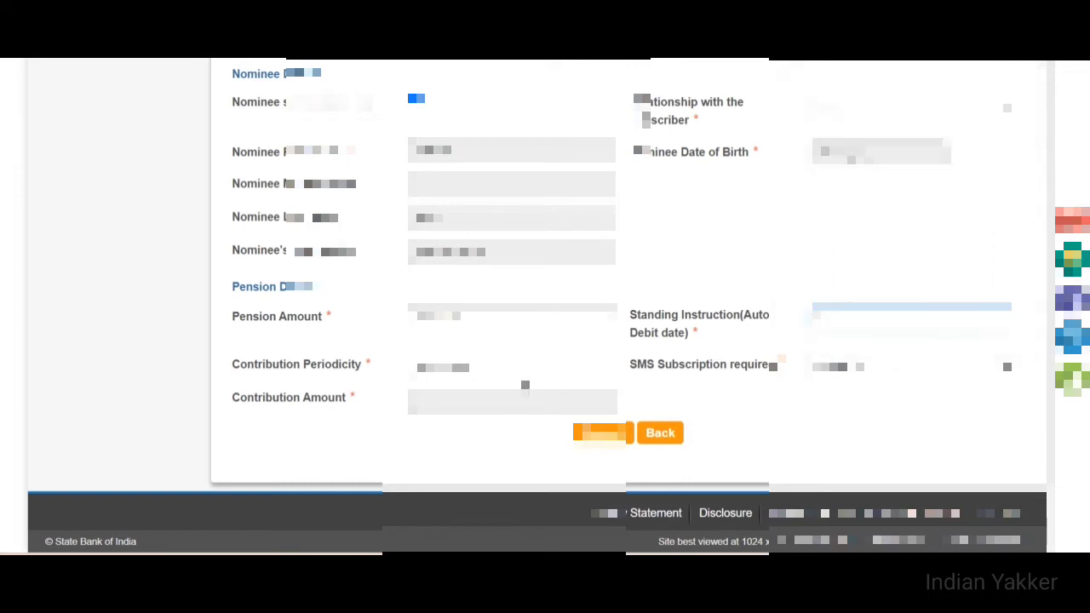
pyautogui.click(502, 368)
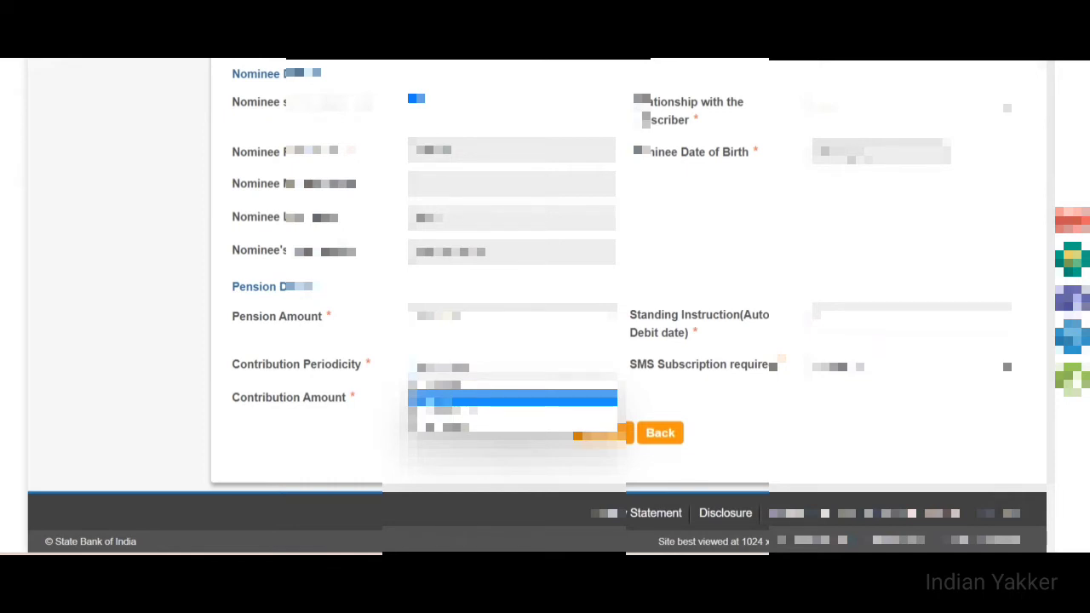
# Settle contribution periodicity on Quarterly, giving a 3239 contribution, and submit the form
pyautogui.click(473, 398)
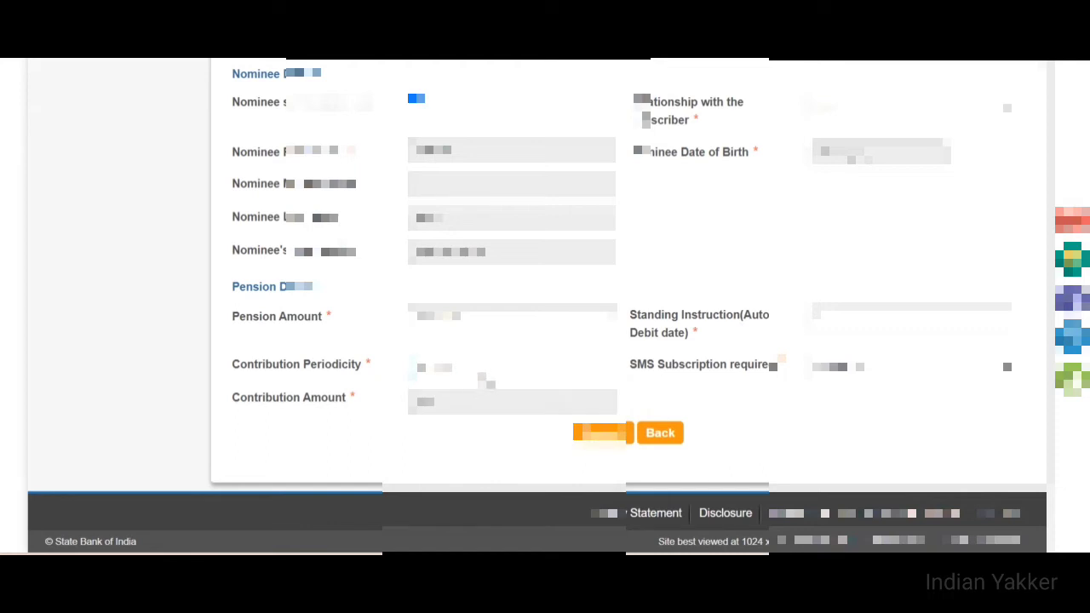
pyautogui.click(484, 377)
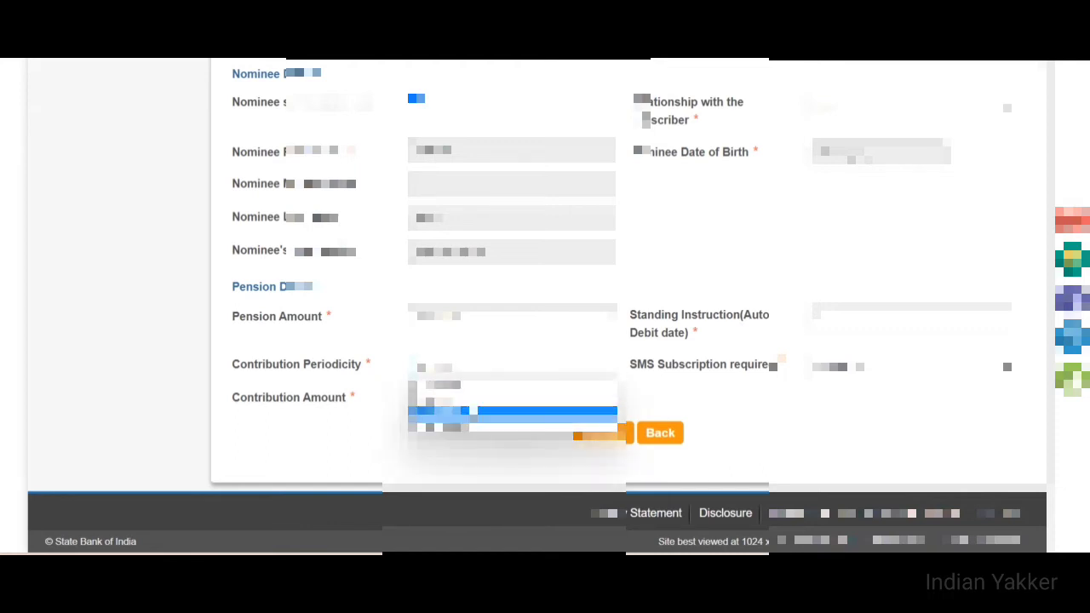
pyautogui.click(472, 411)
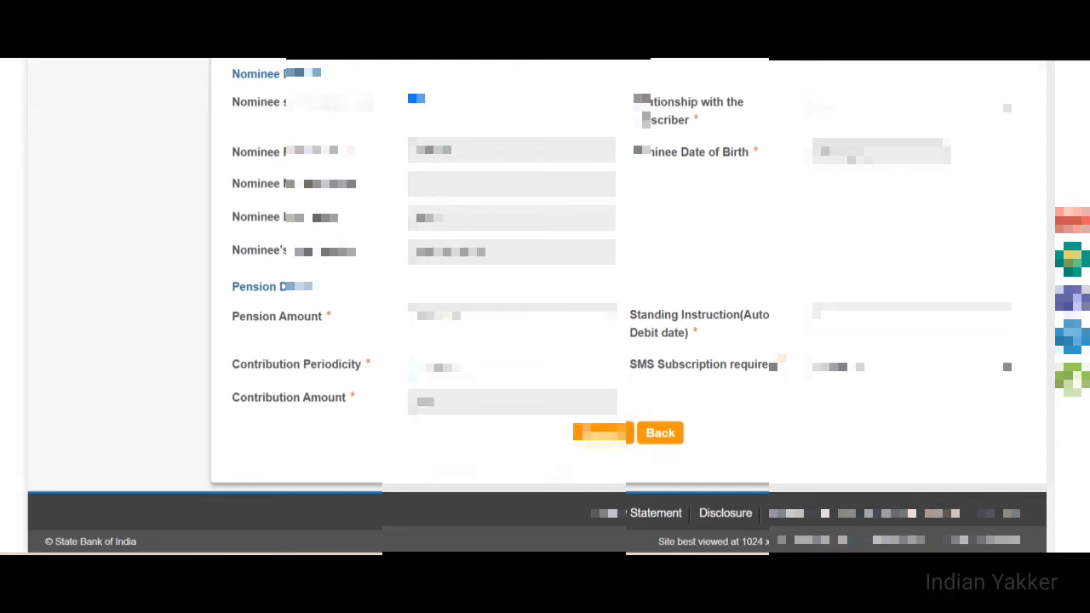
pyautogui.click(482, 372)
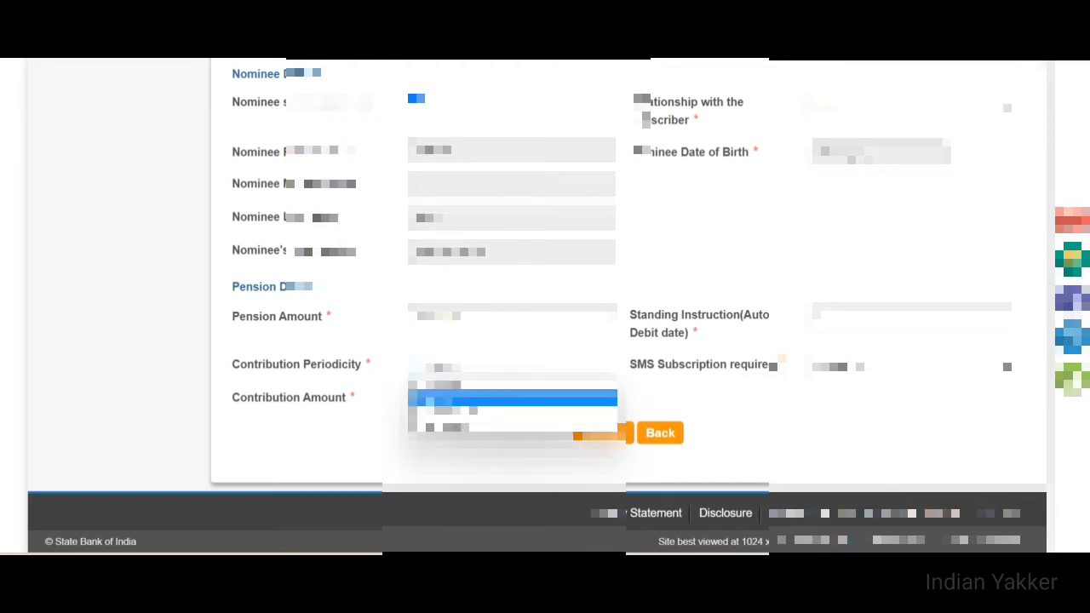
pyautogui.click(464, 396)
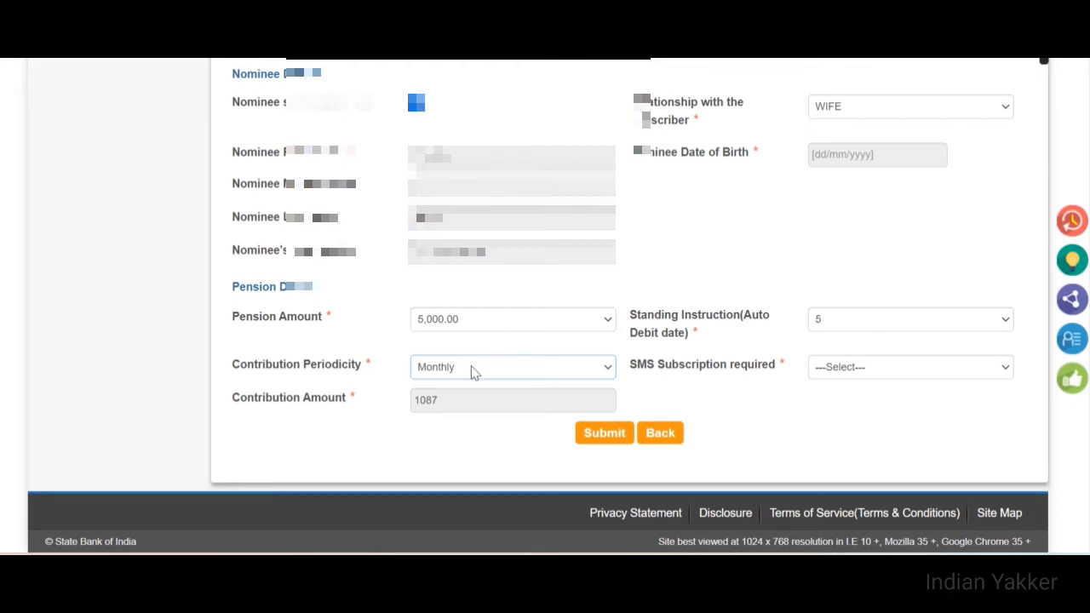
pyautogui.click(475, 372)
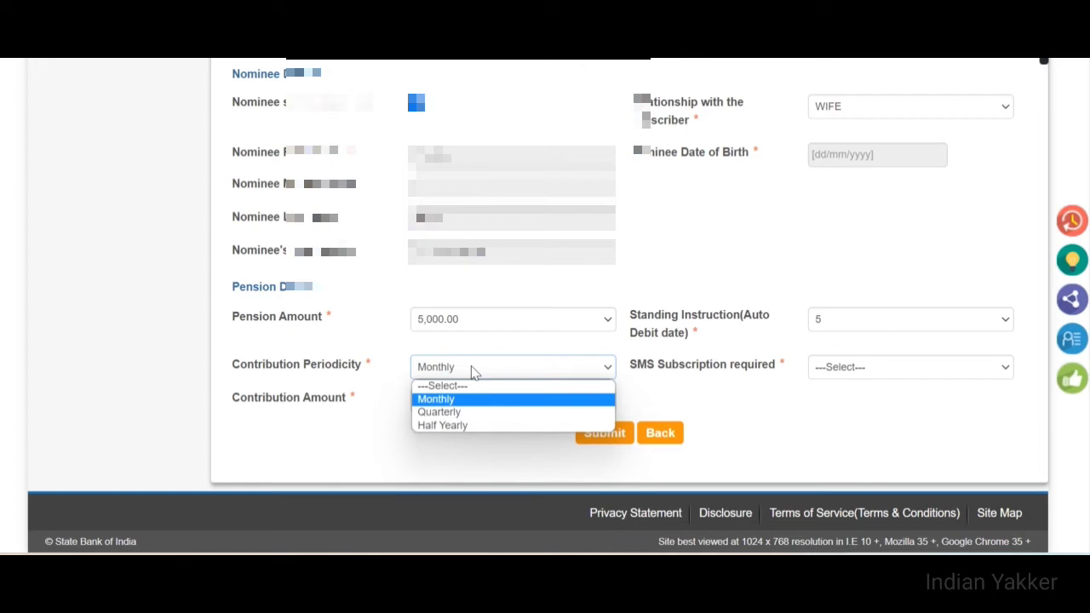
pyautogui.click(460, 412)
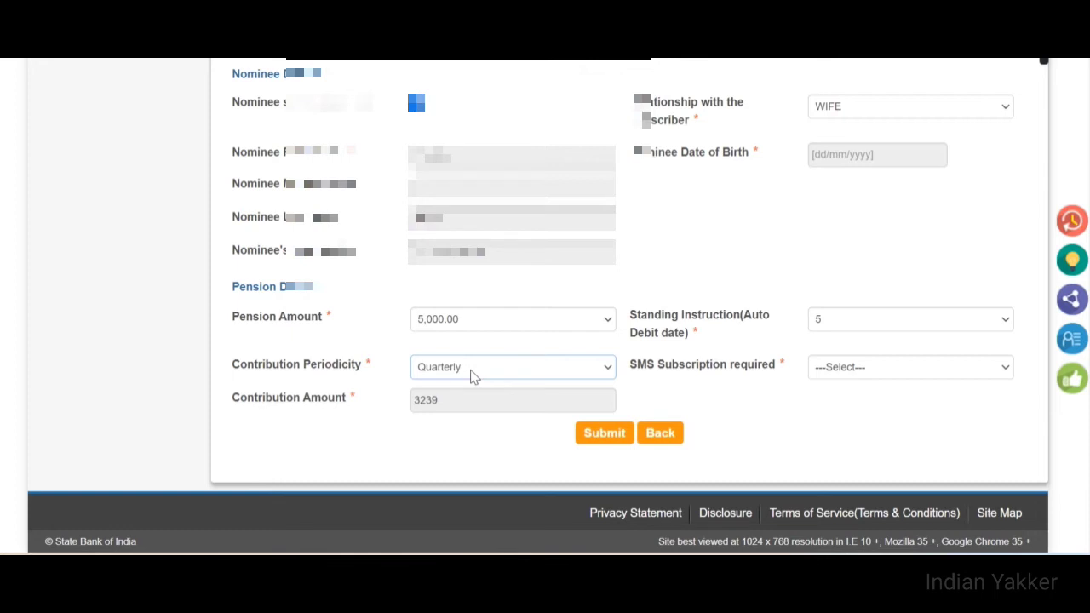
pyautogui.click(474, 376)
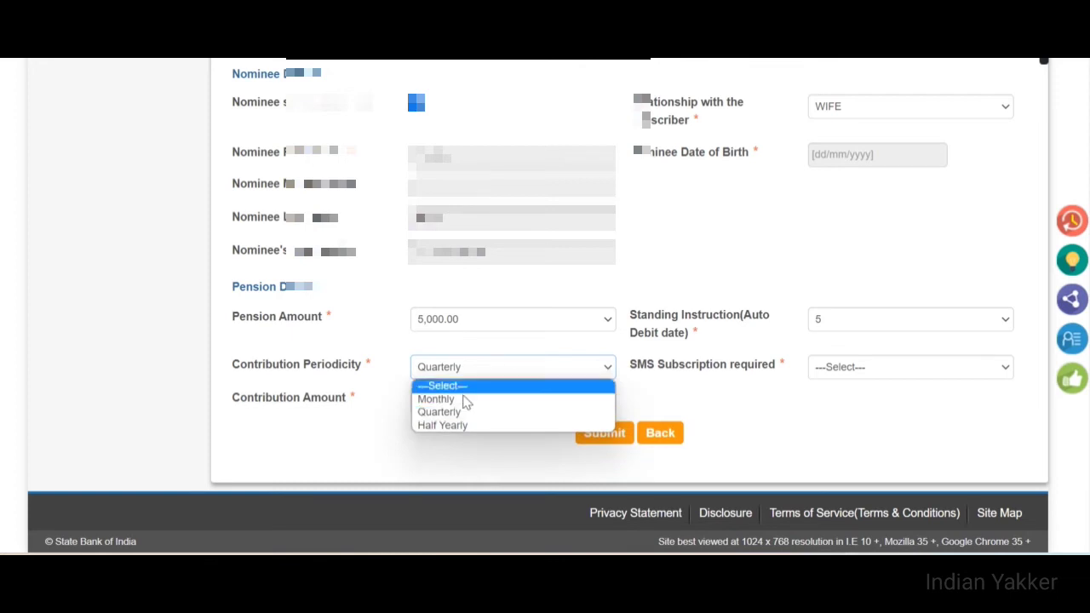
pyautogui.click(461, 424)
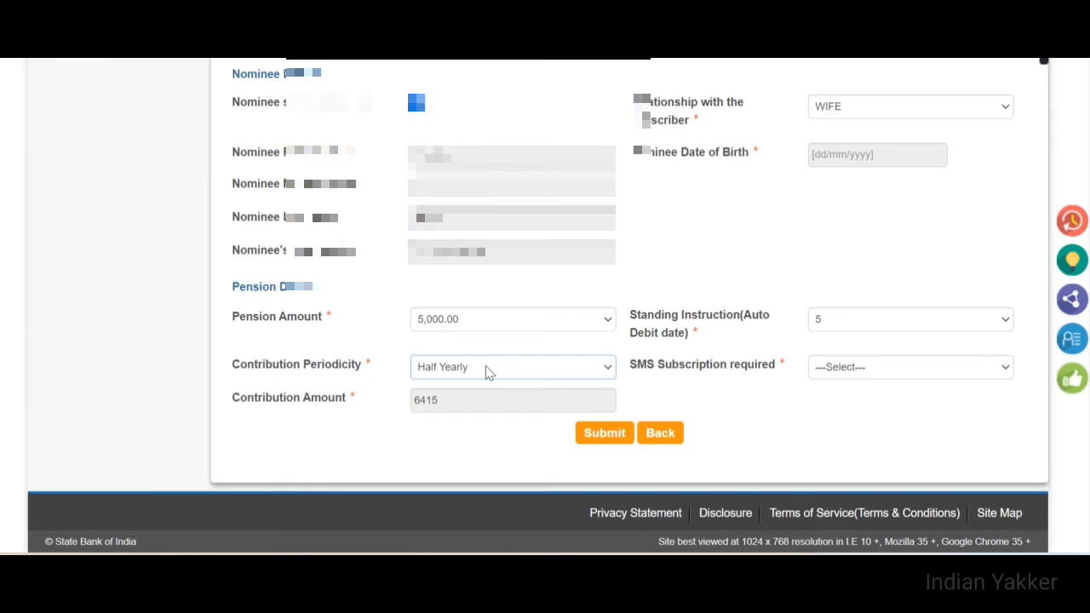
pyautogui.click(487, 372)
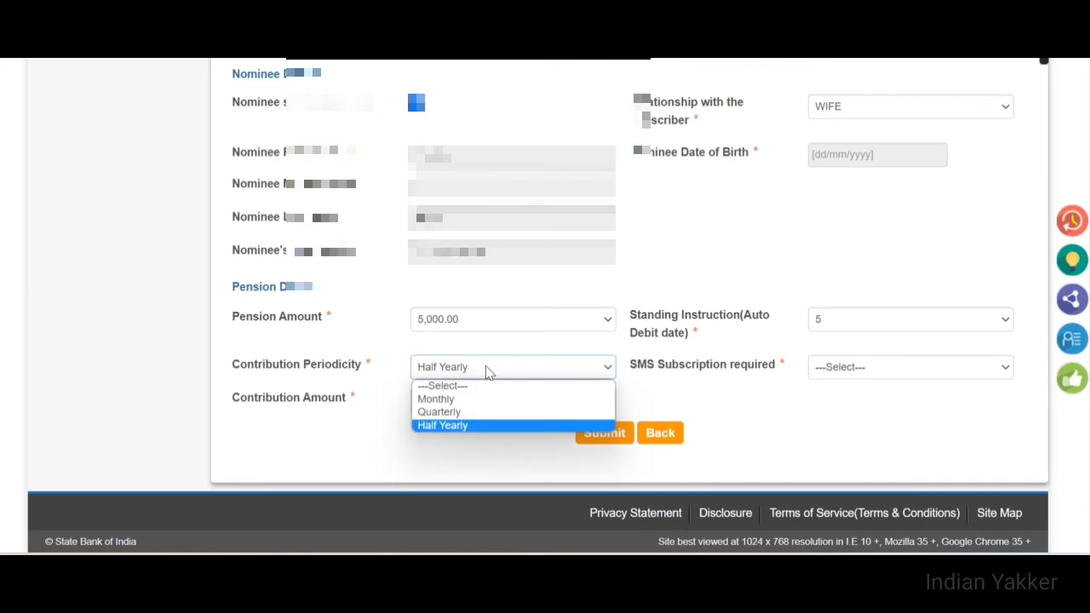
pyautogui.click(477, 414)
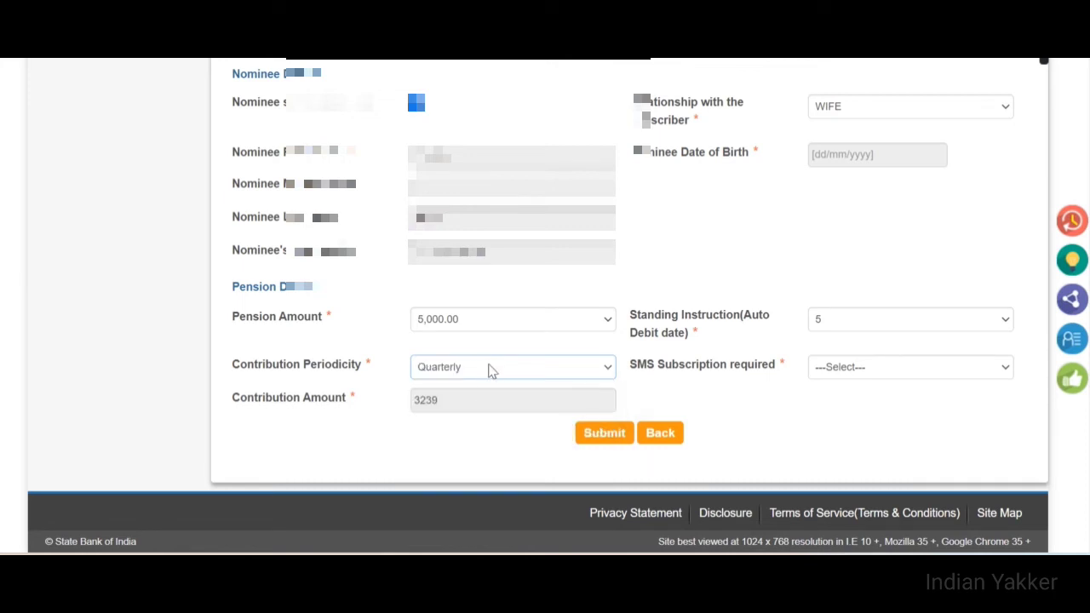
pyautogui.click(603, 441)
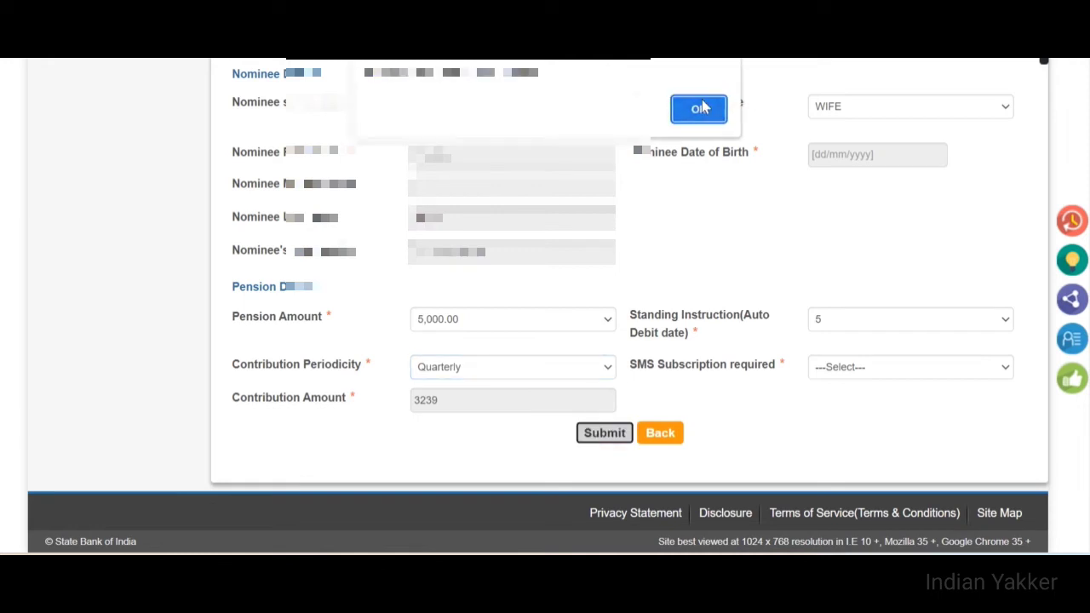
# Set SMS subscription to Yes and resubmit, dismissing the validation alerts
pyautogui.click(700, 108)
pyautogui.click(847, 407)
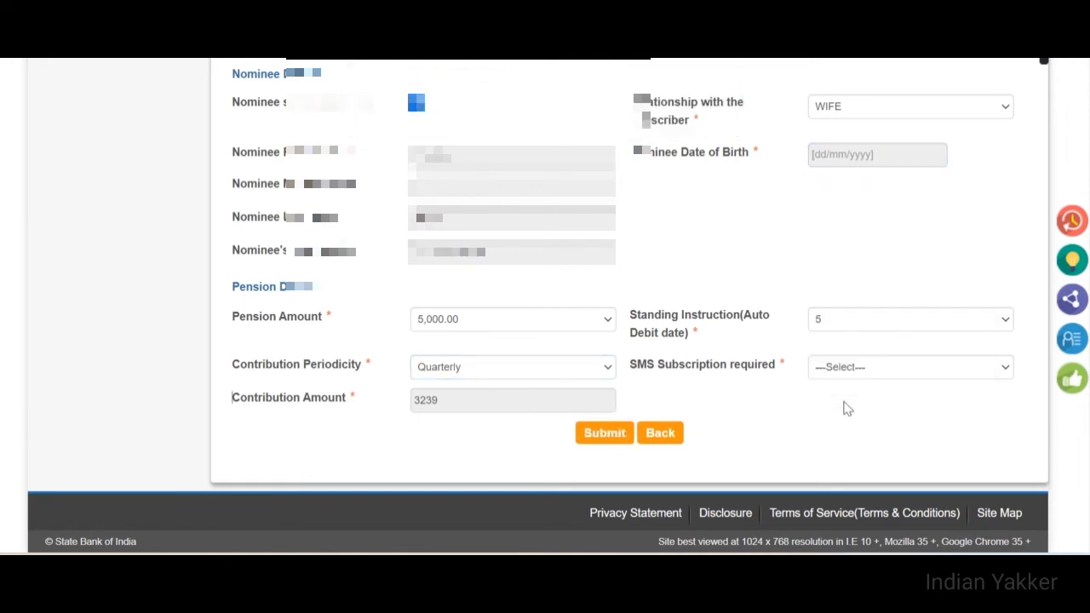
pyautogui.click(885, 379)
pyautogui.click(870, 402)
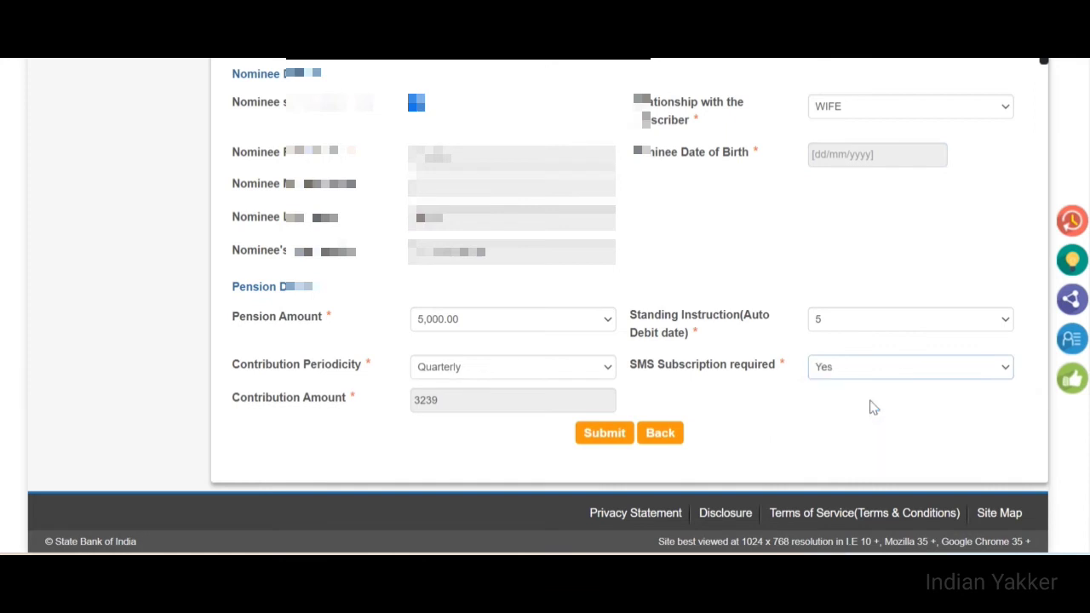
pyautogui.click(605, 439)
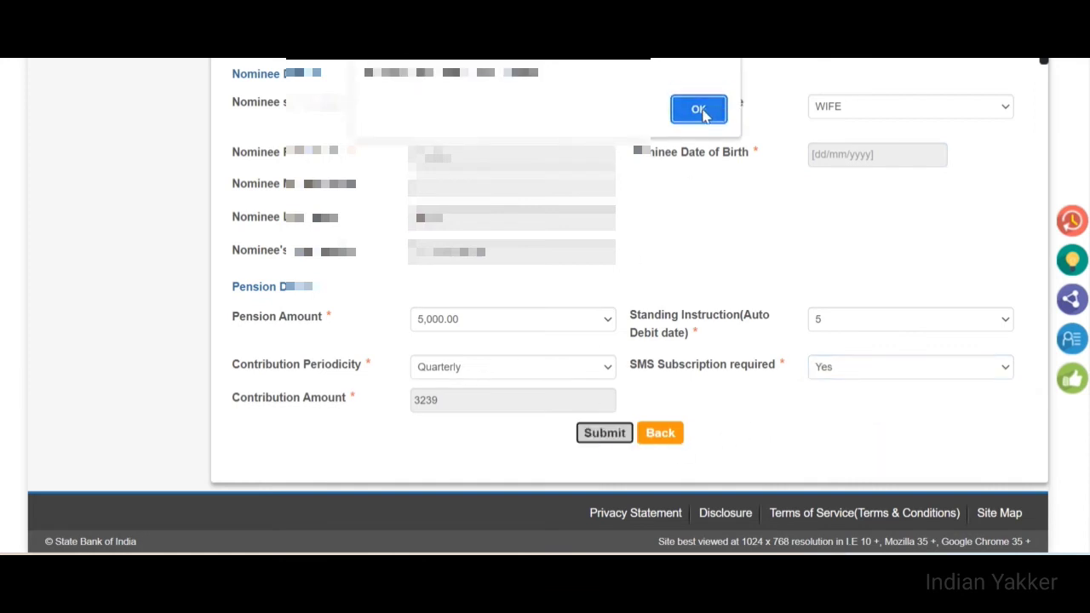
pyautogui.click(698, 111)
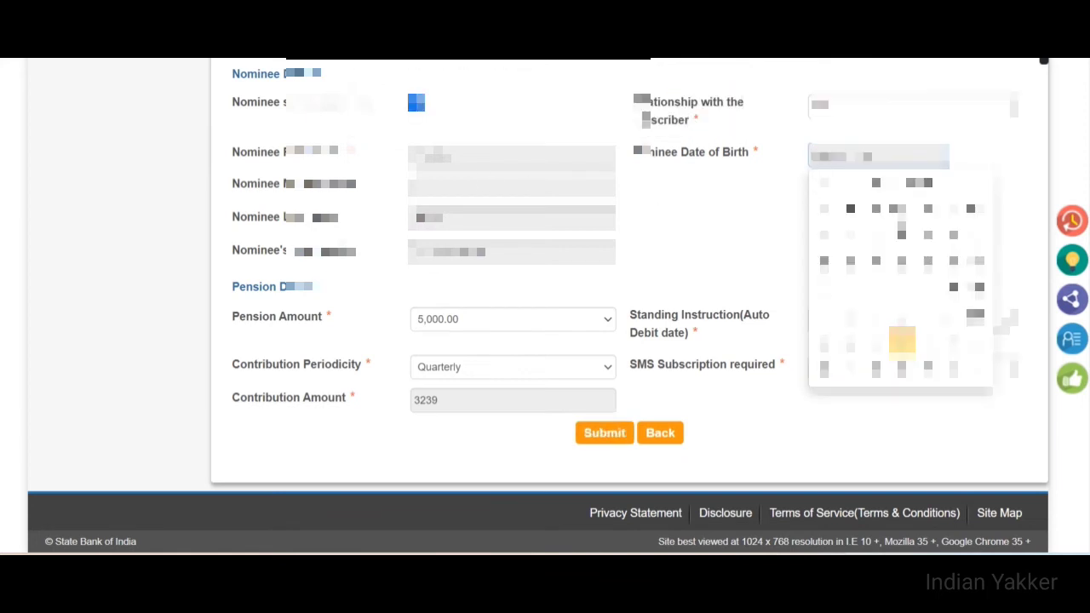
# Pick the nominee's birth year, month and day in the date picker
pyautogui.click(920, 189)
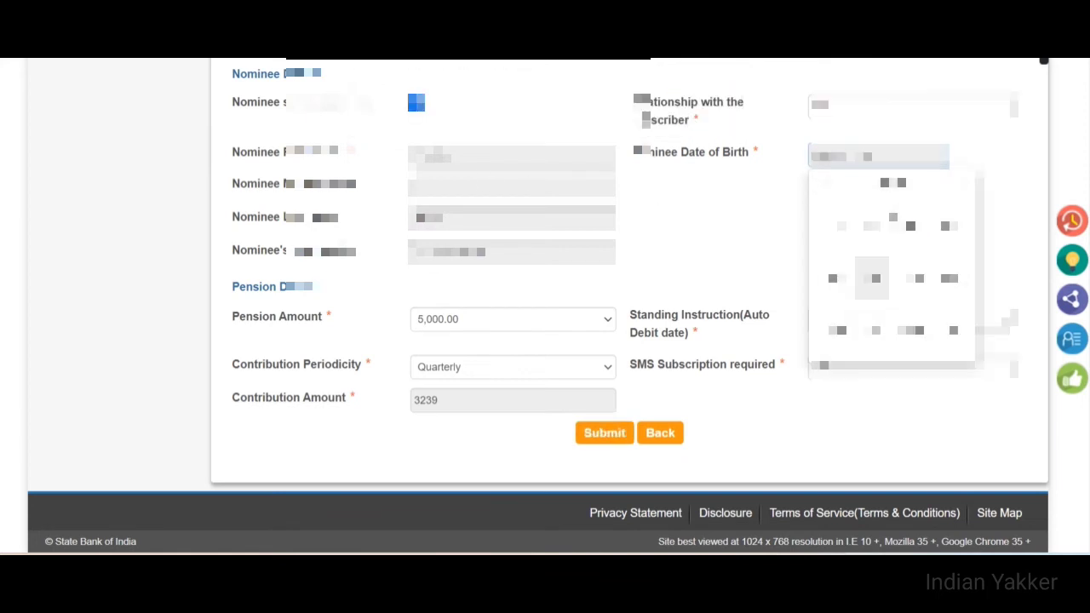
pyautogui.click(883, 189)
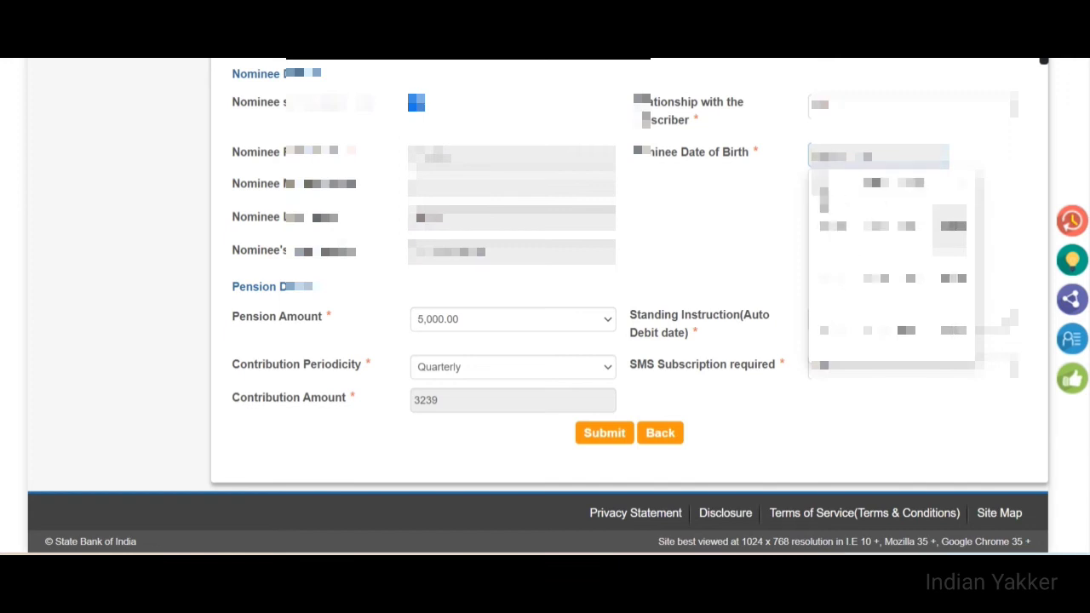
pyautogui.click(823, 189)
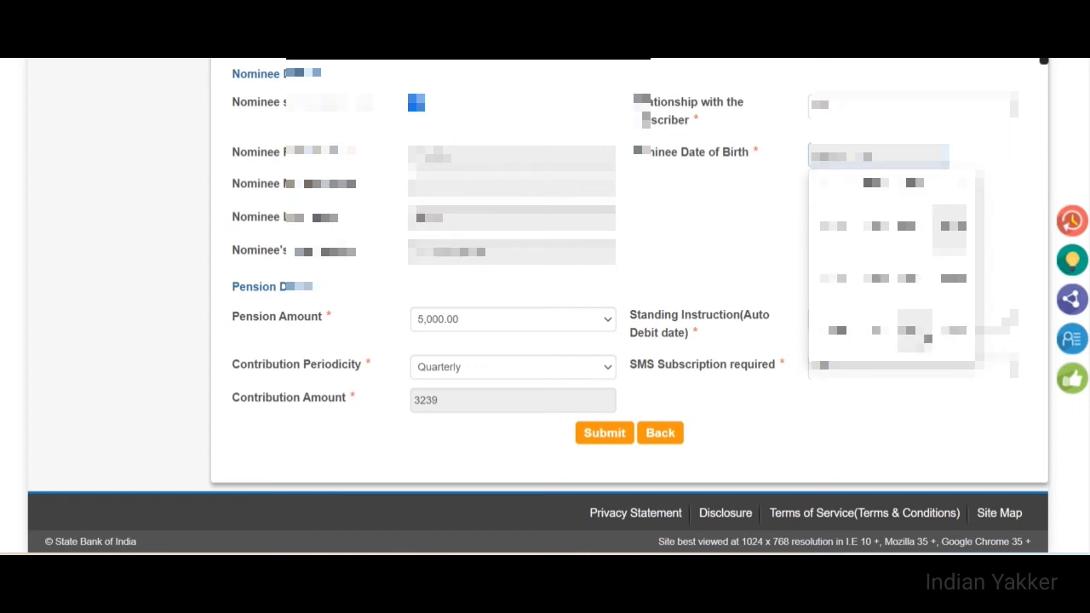
pyautogui.click(927, 338)
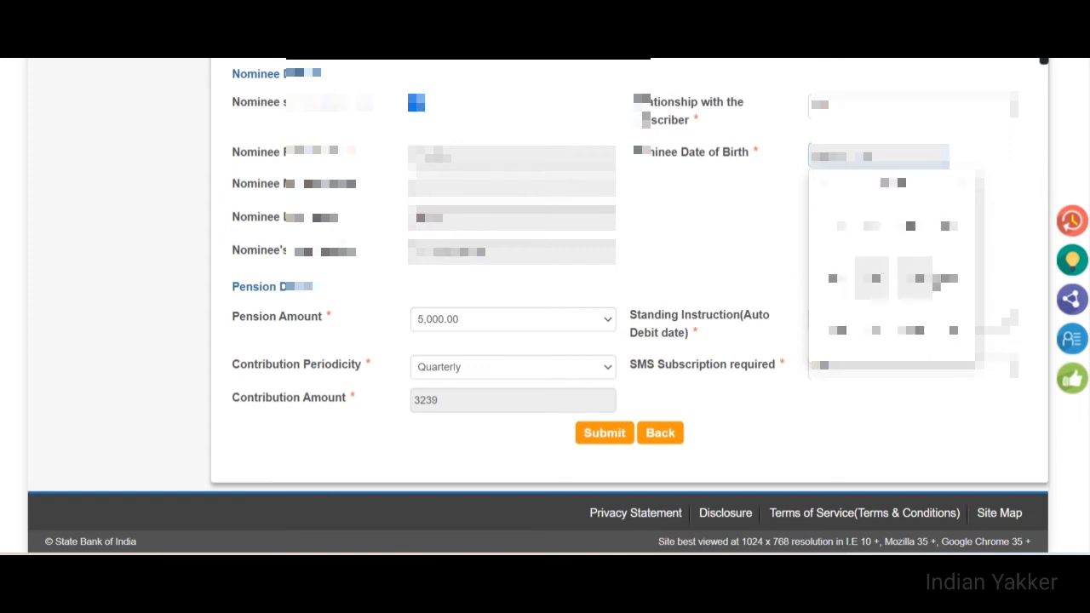
pyautogui.click(949, 225)
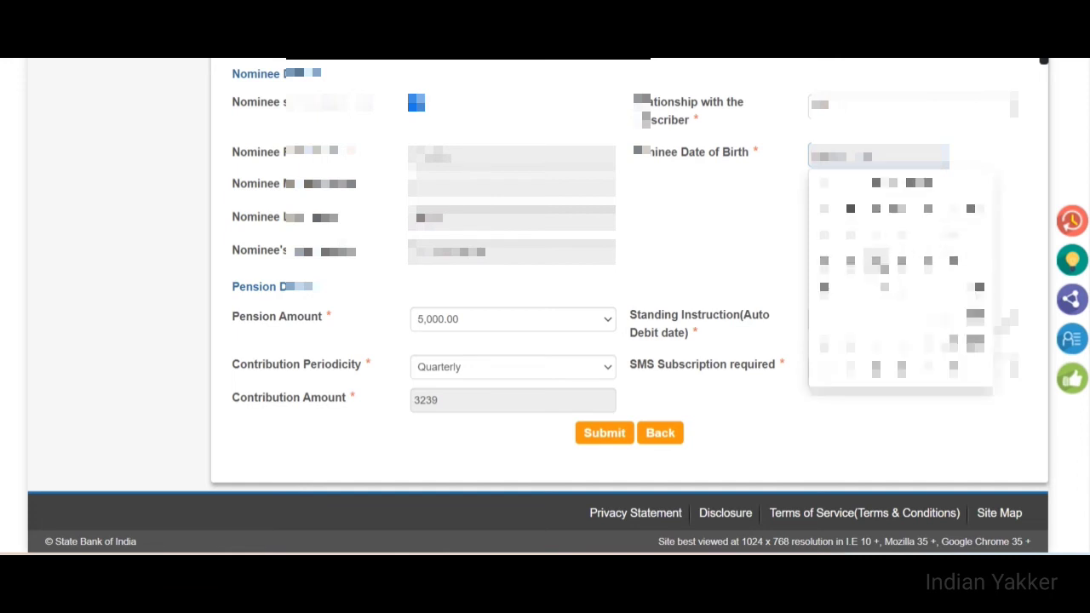
pyautogui.click(876, 264)
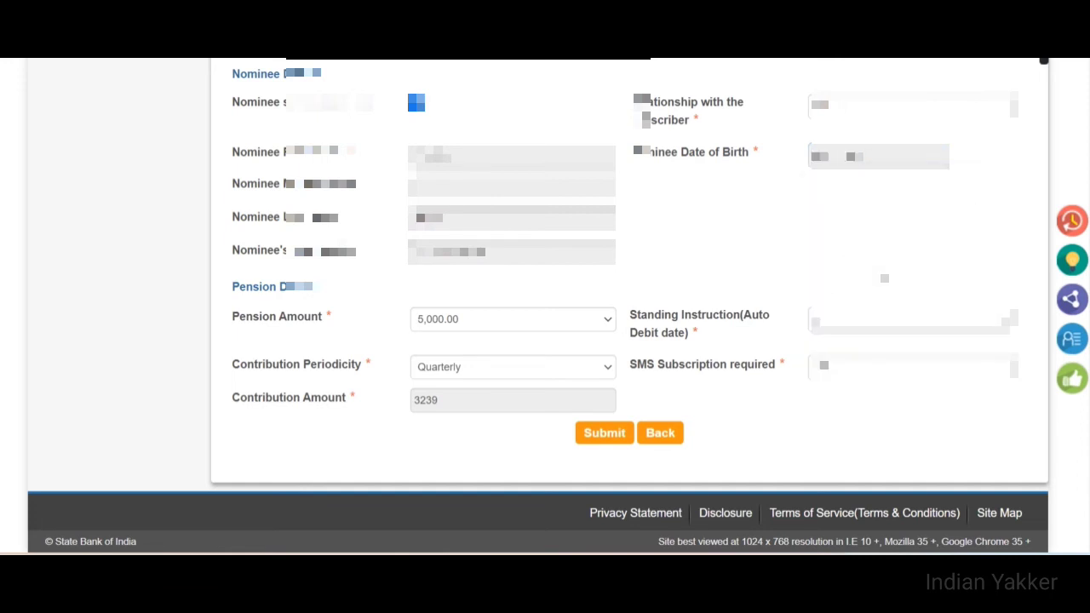
# Submit the registration and review the reference number and contribution details on the success page
pyautogui.click(598, 436)
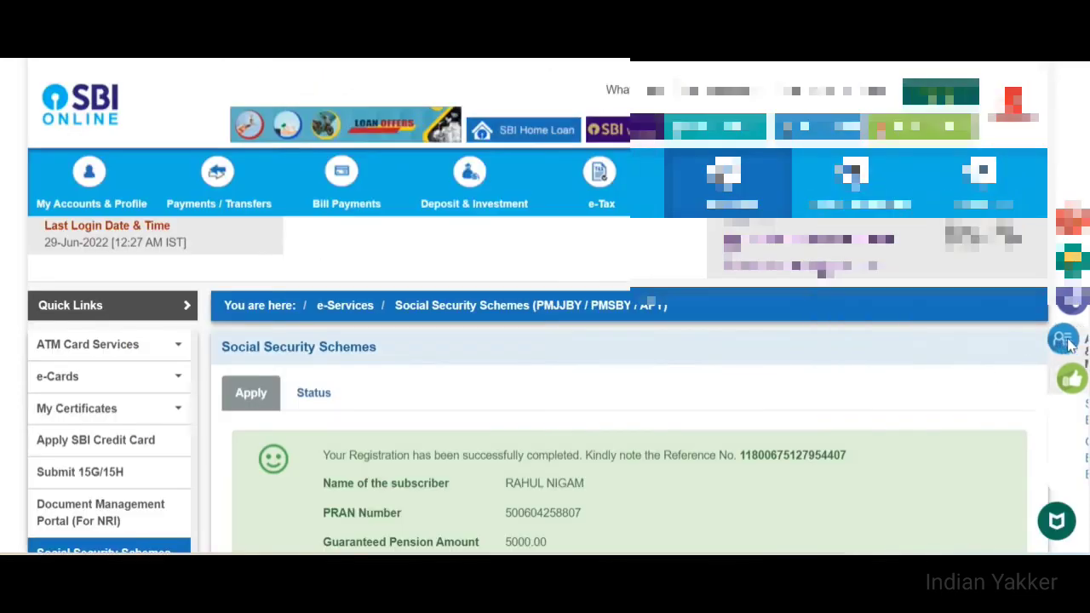
pyautogui.scroll(-4, 514, 294)
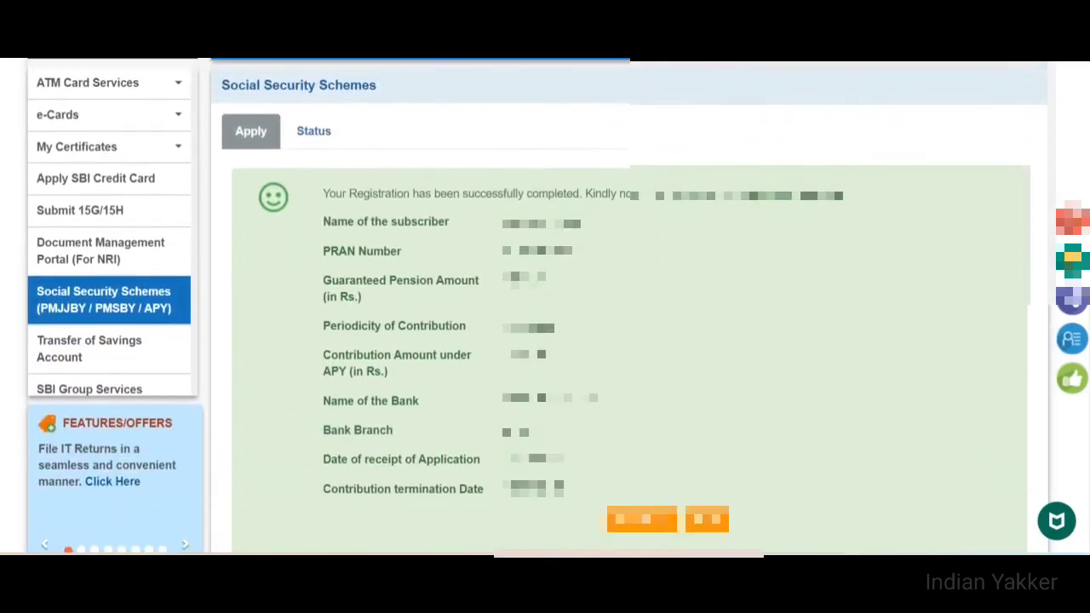